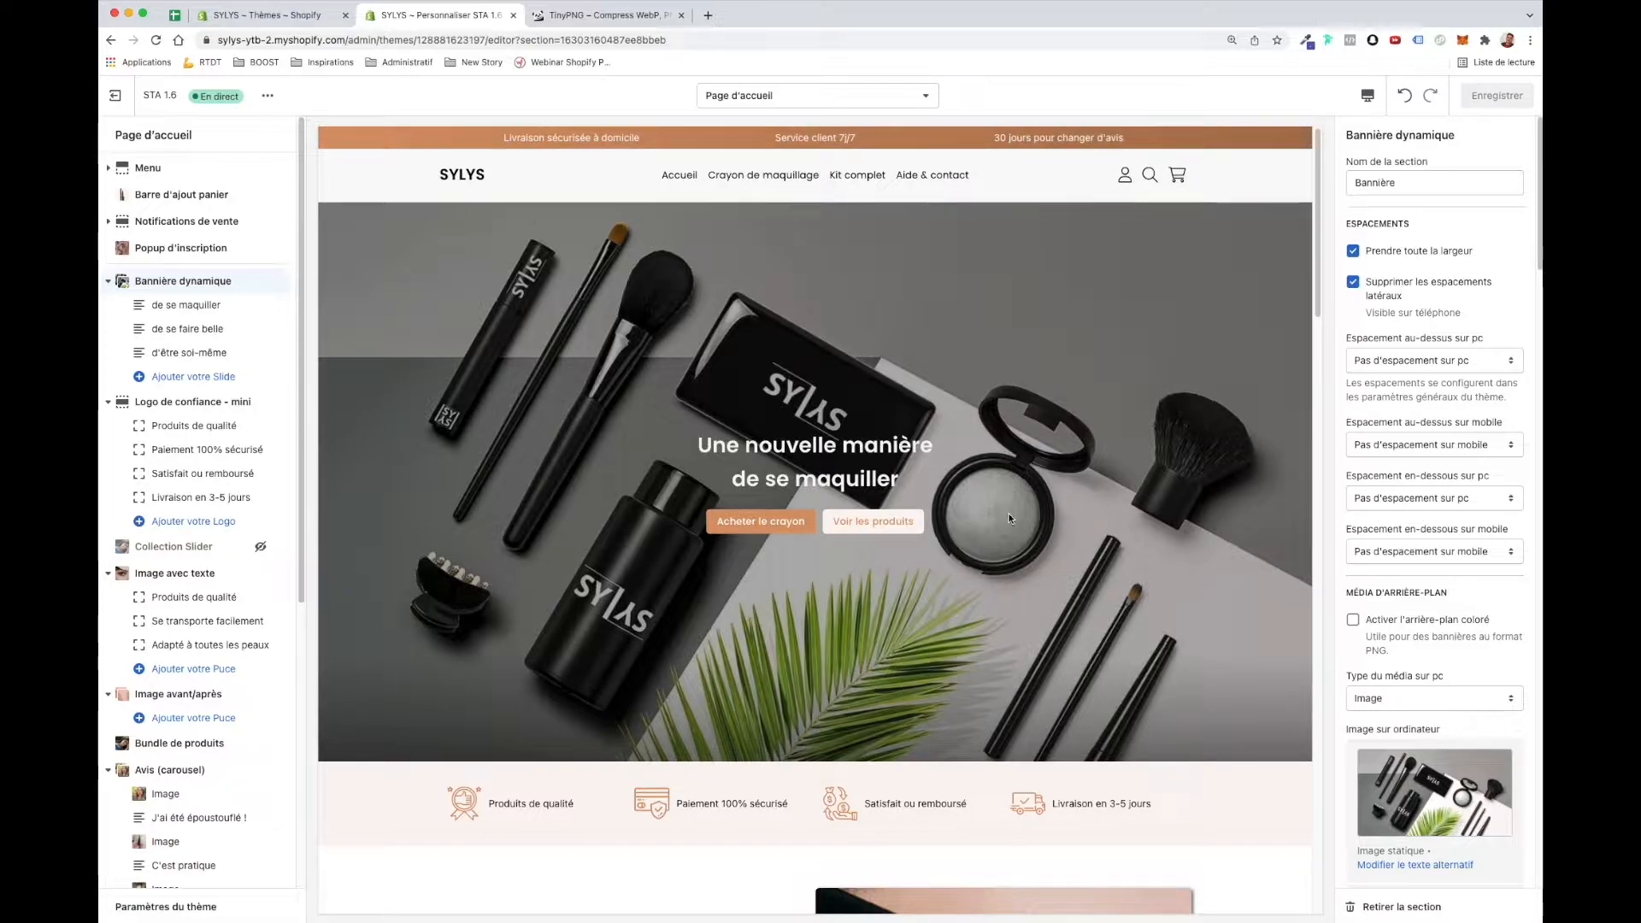
# Step: Switch to TinyPNG and examine the compression result of the uploaded JPEG
pyautogui.click(603, 15)
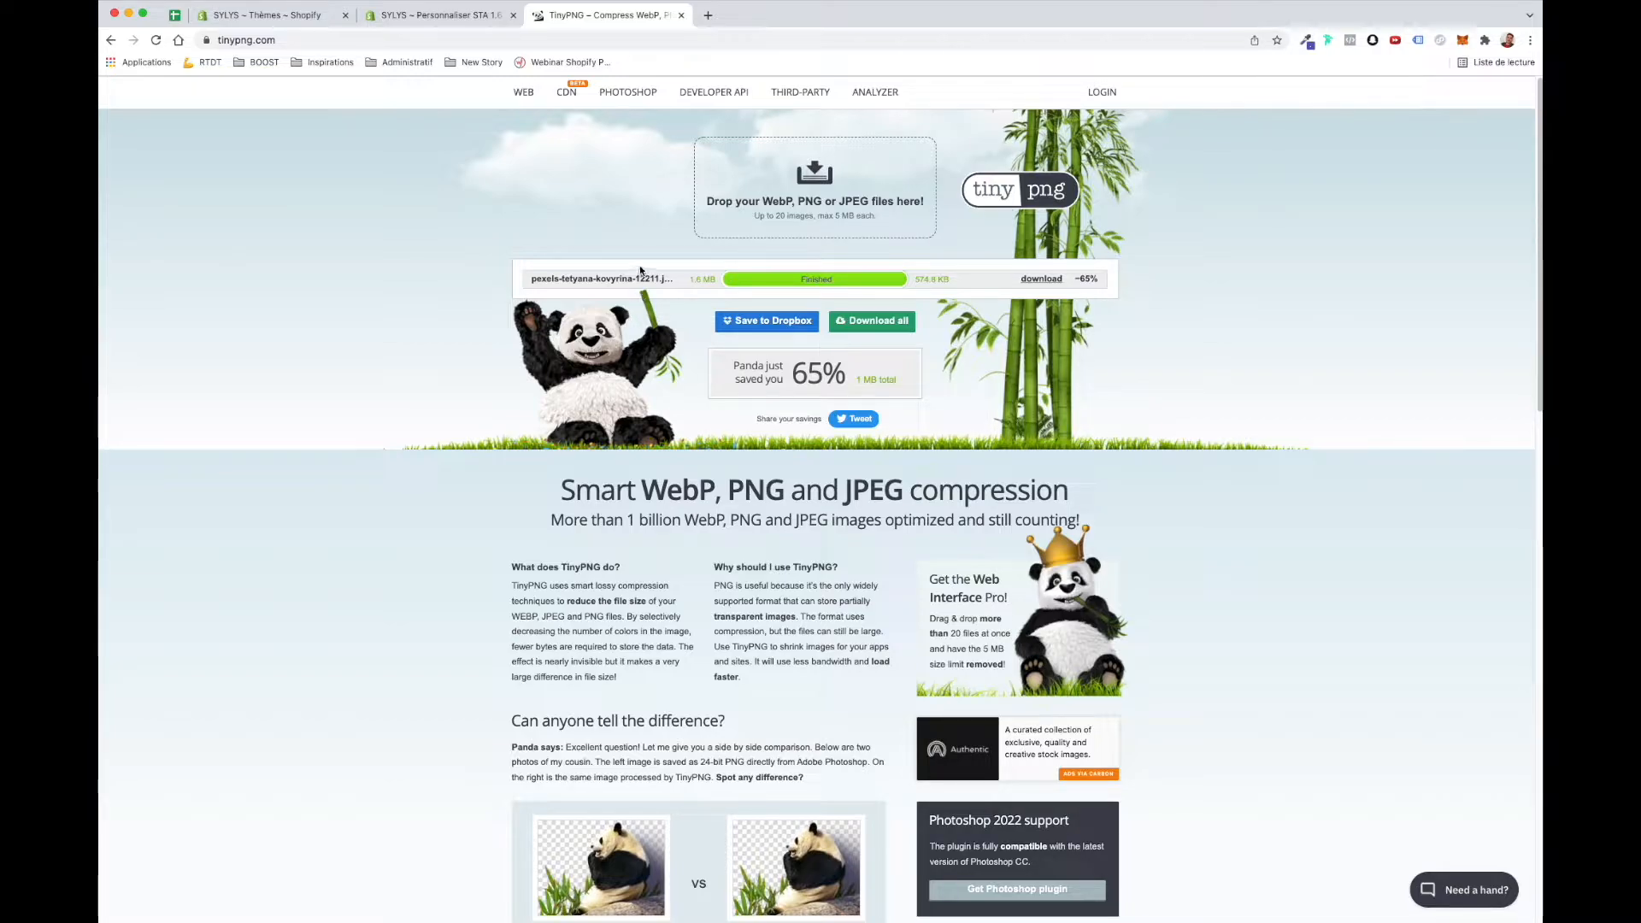
pyautogui.moveTo(566, 74); pyautogui.dragTo(631, 85)
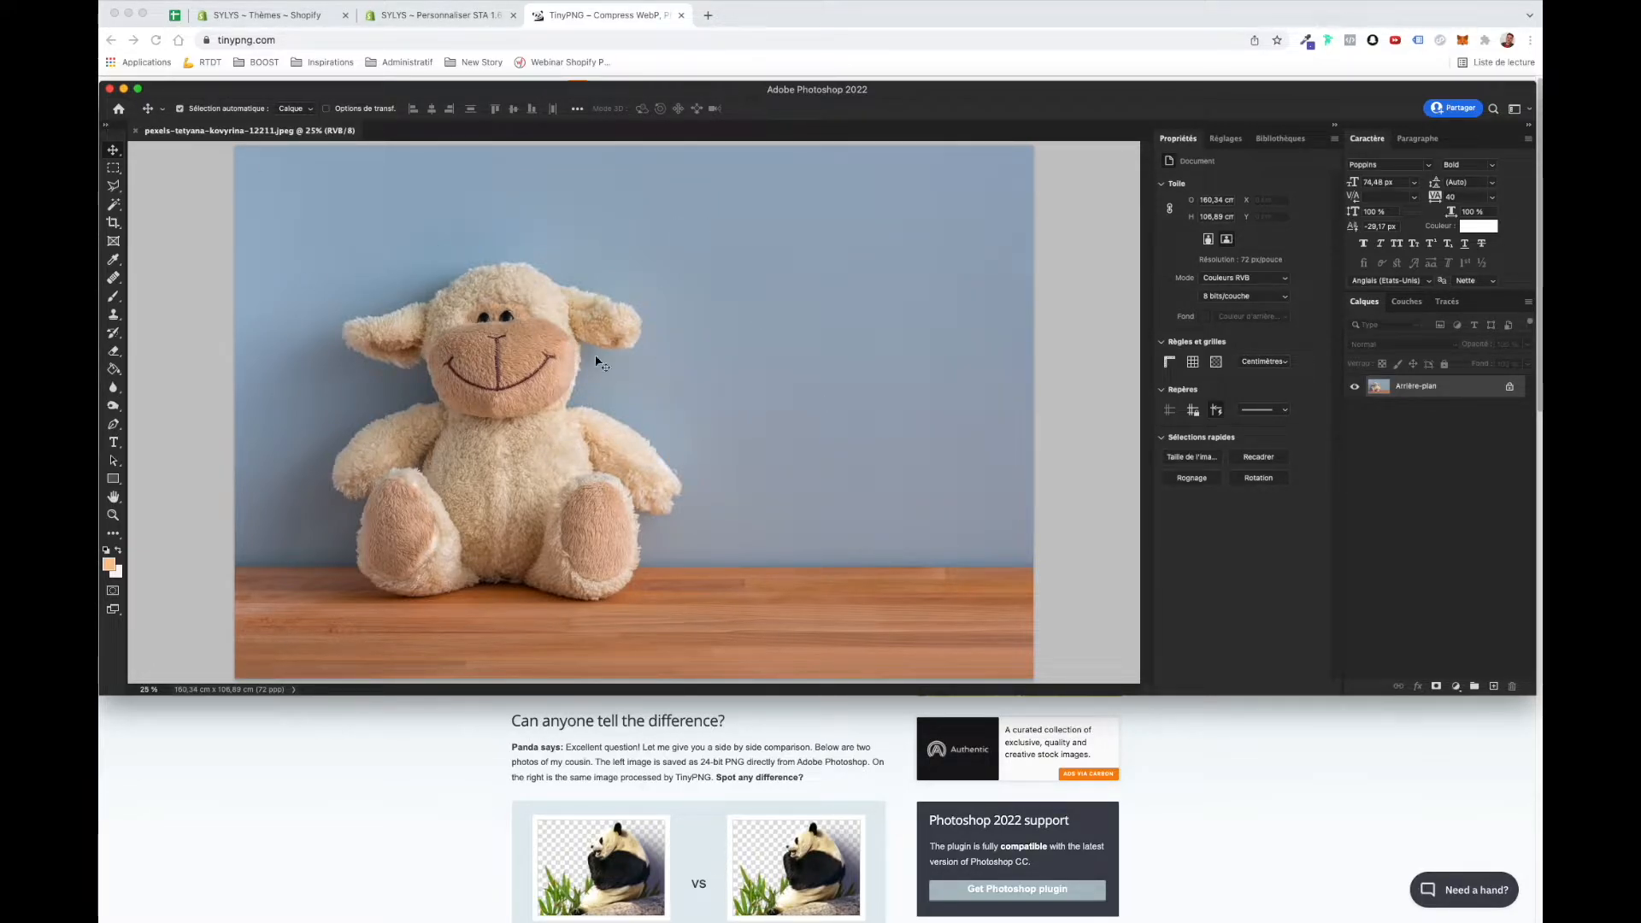
# Step: In Photoshop, resize the plush sheep image to a width of 2000 pixels with its proportions kept
pyautogui.click(119, 2)
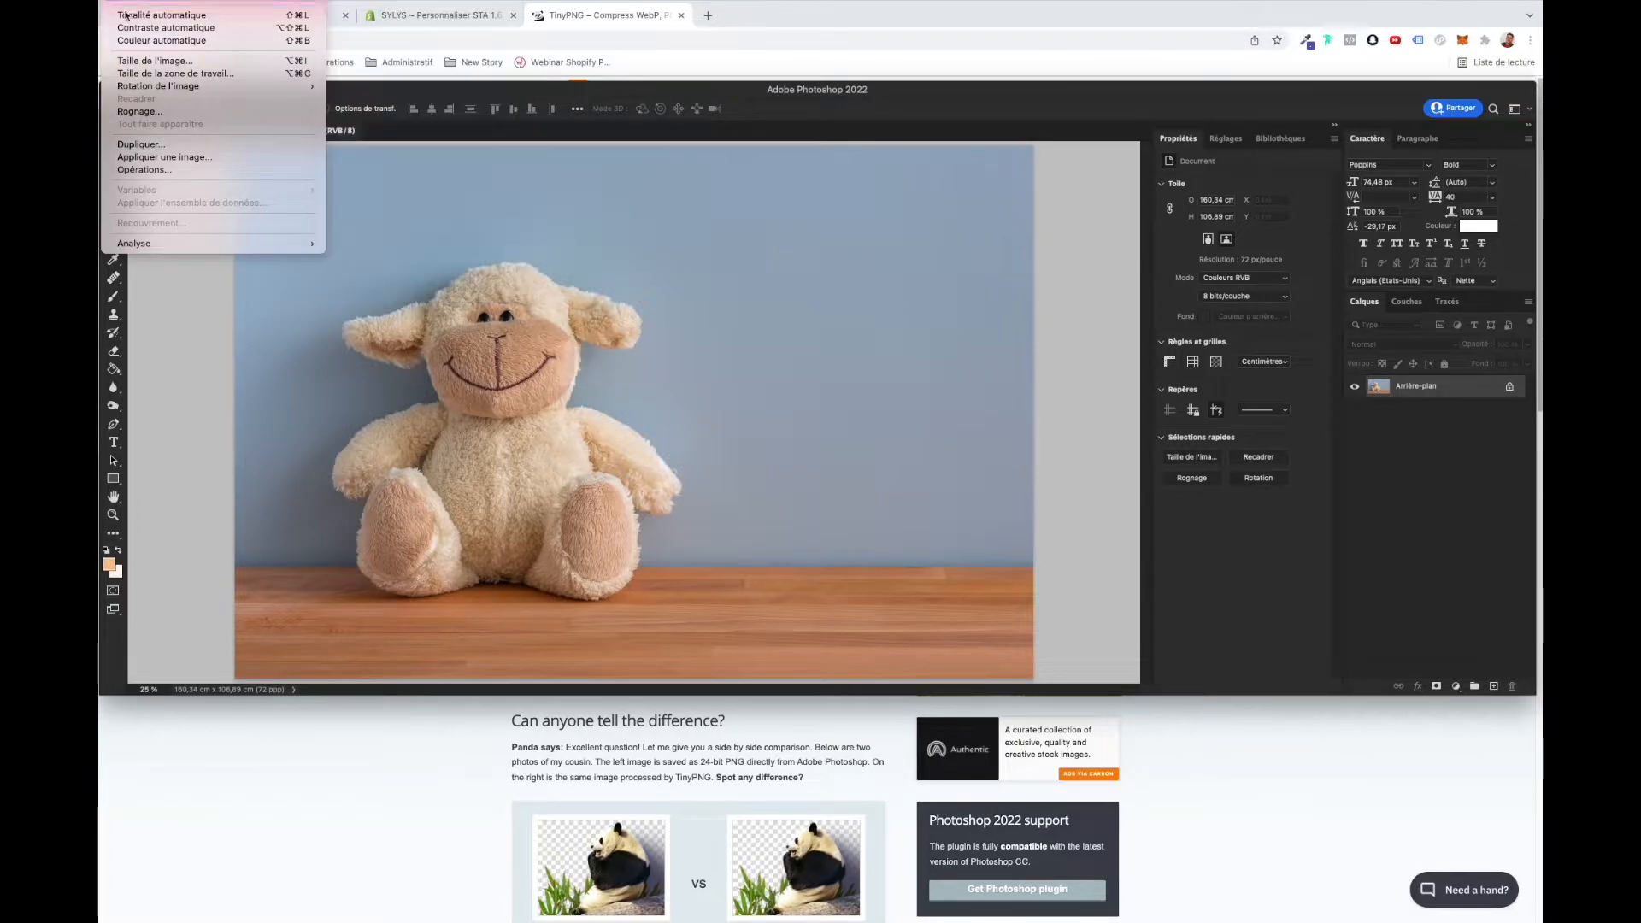
pyautogui.click(144, 62)
pyautogui.press('h')
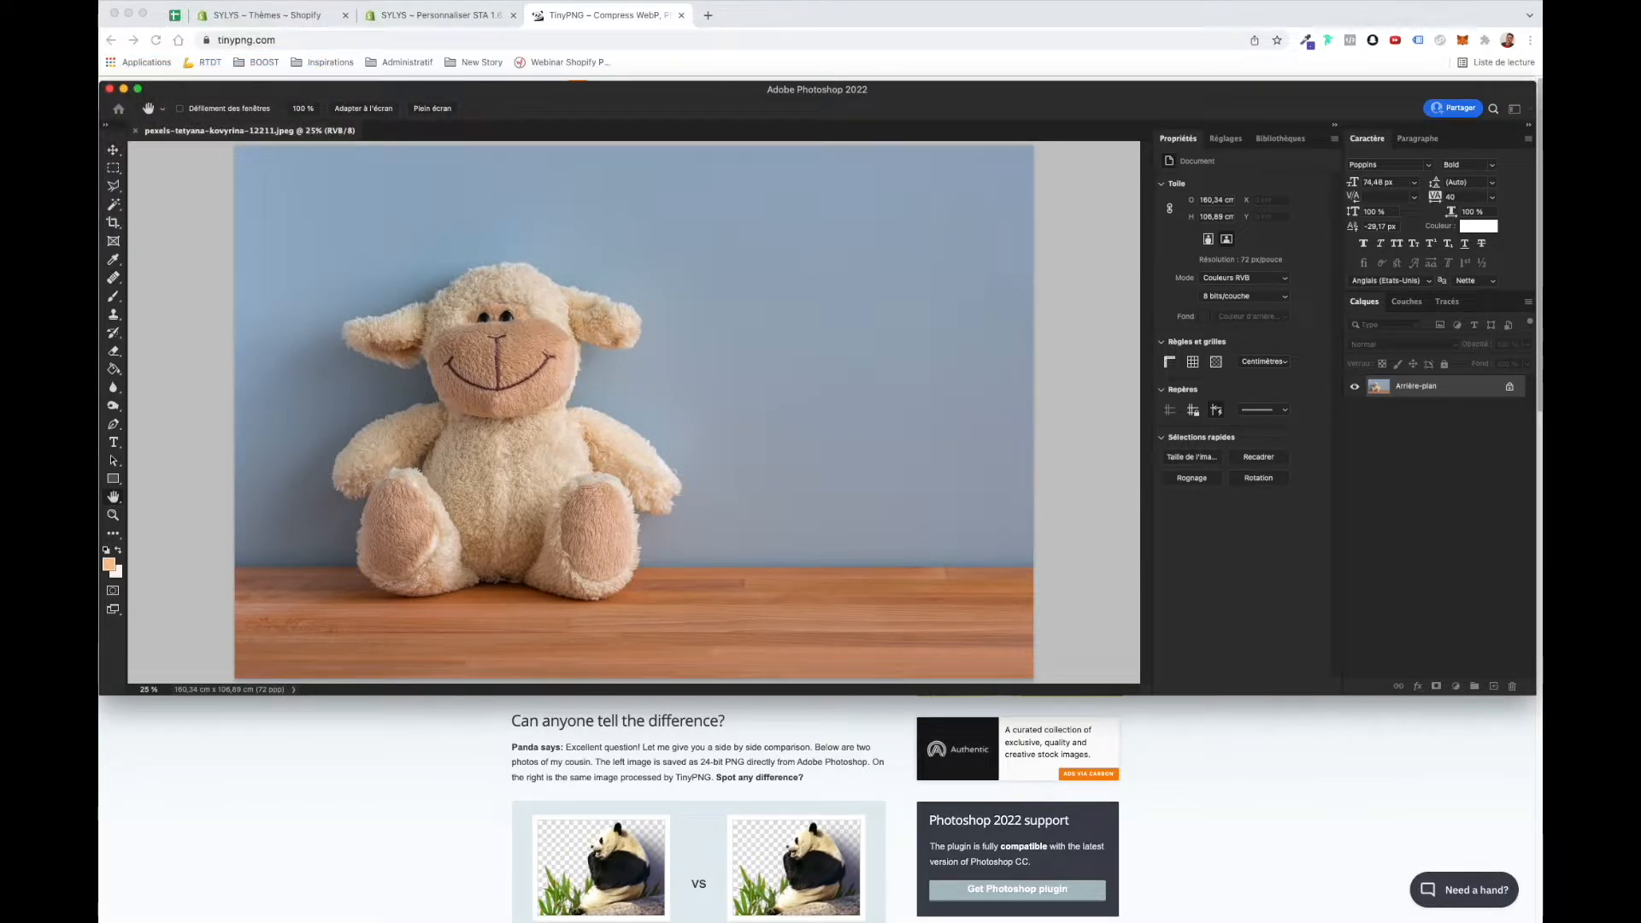
pyautogui.moveTo(505, 172); pyautogui.dragTo(969, 193)
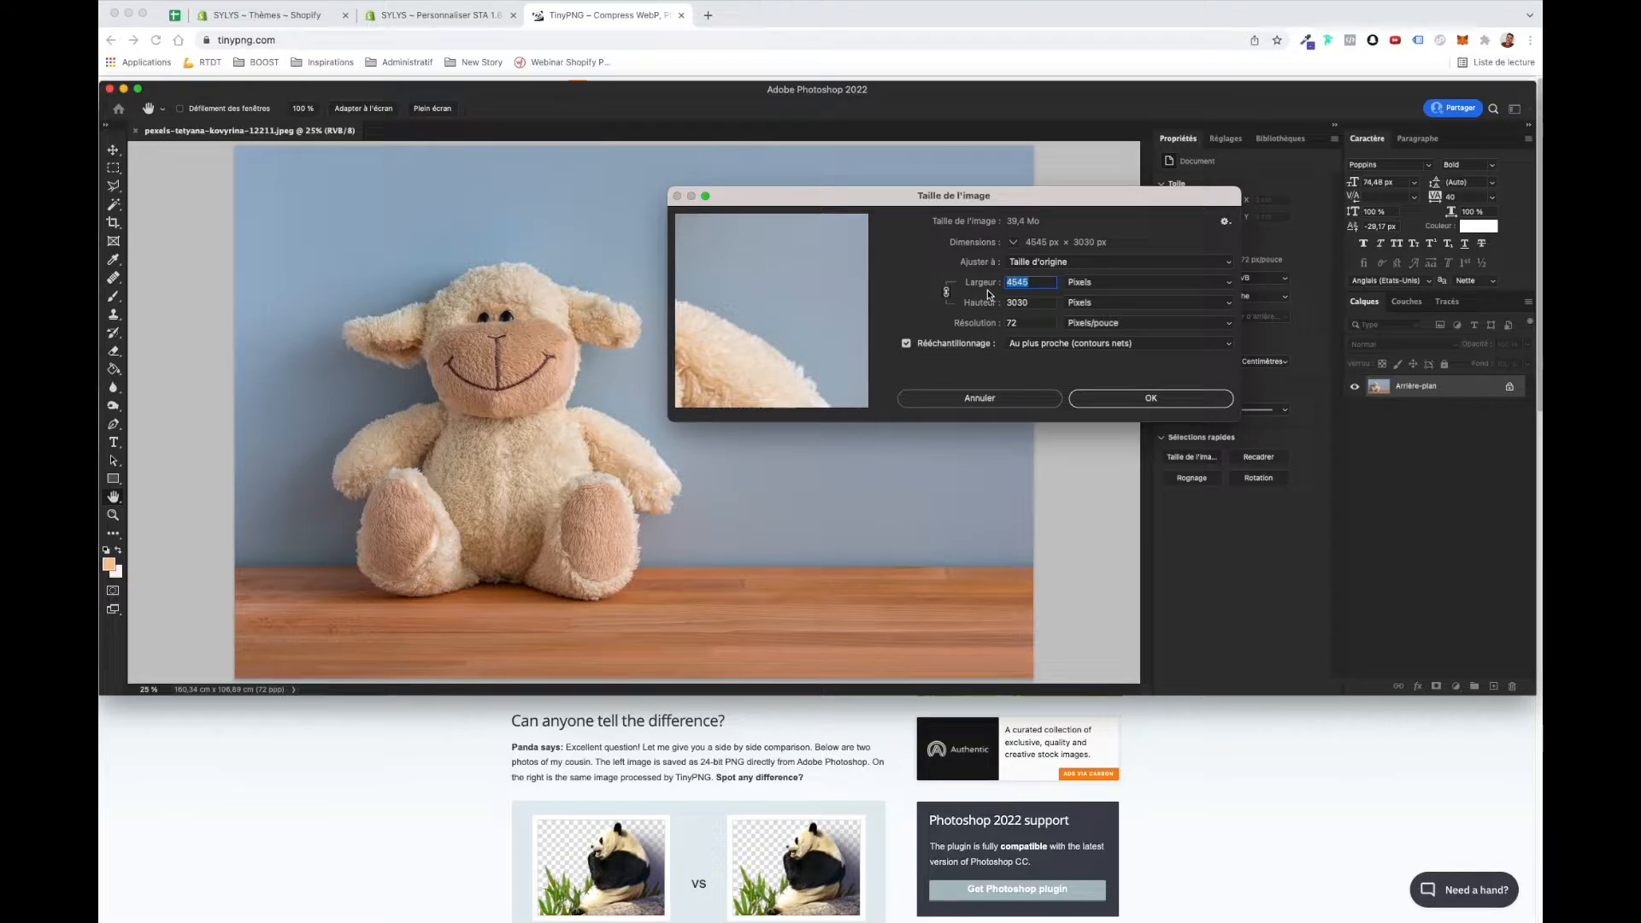
pyautogui.write('1500')
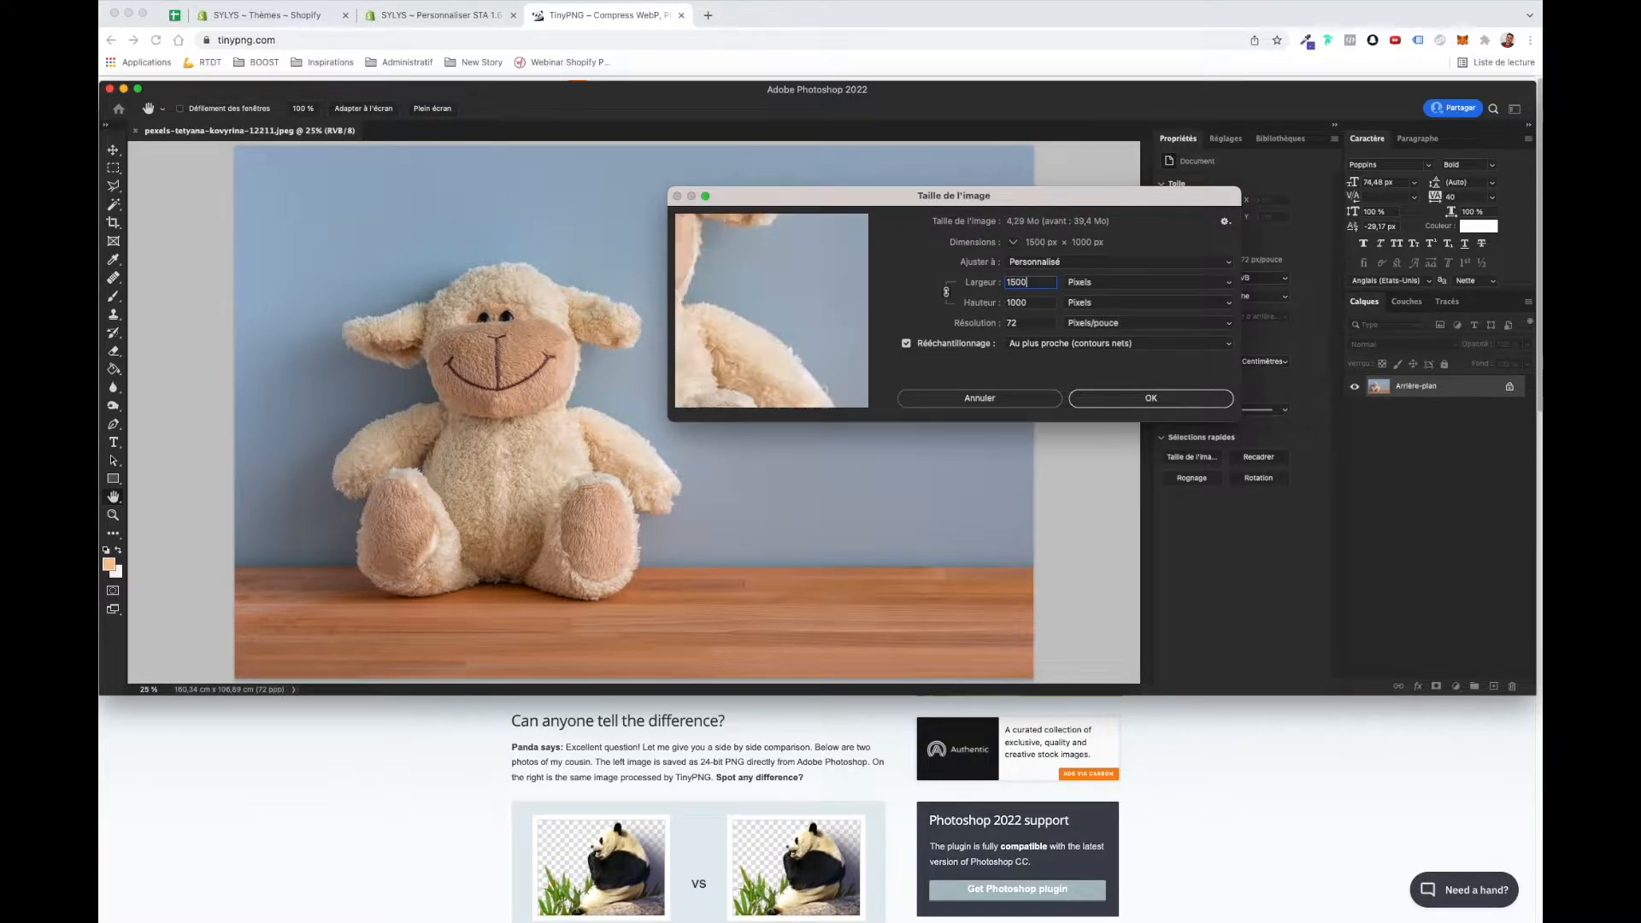
pyautogui.press('BackSpace')
pyautogui.press('BackSpace')
pyautogui.press('BackSpace')
pyautogui.write('2000')
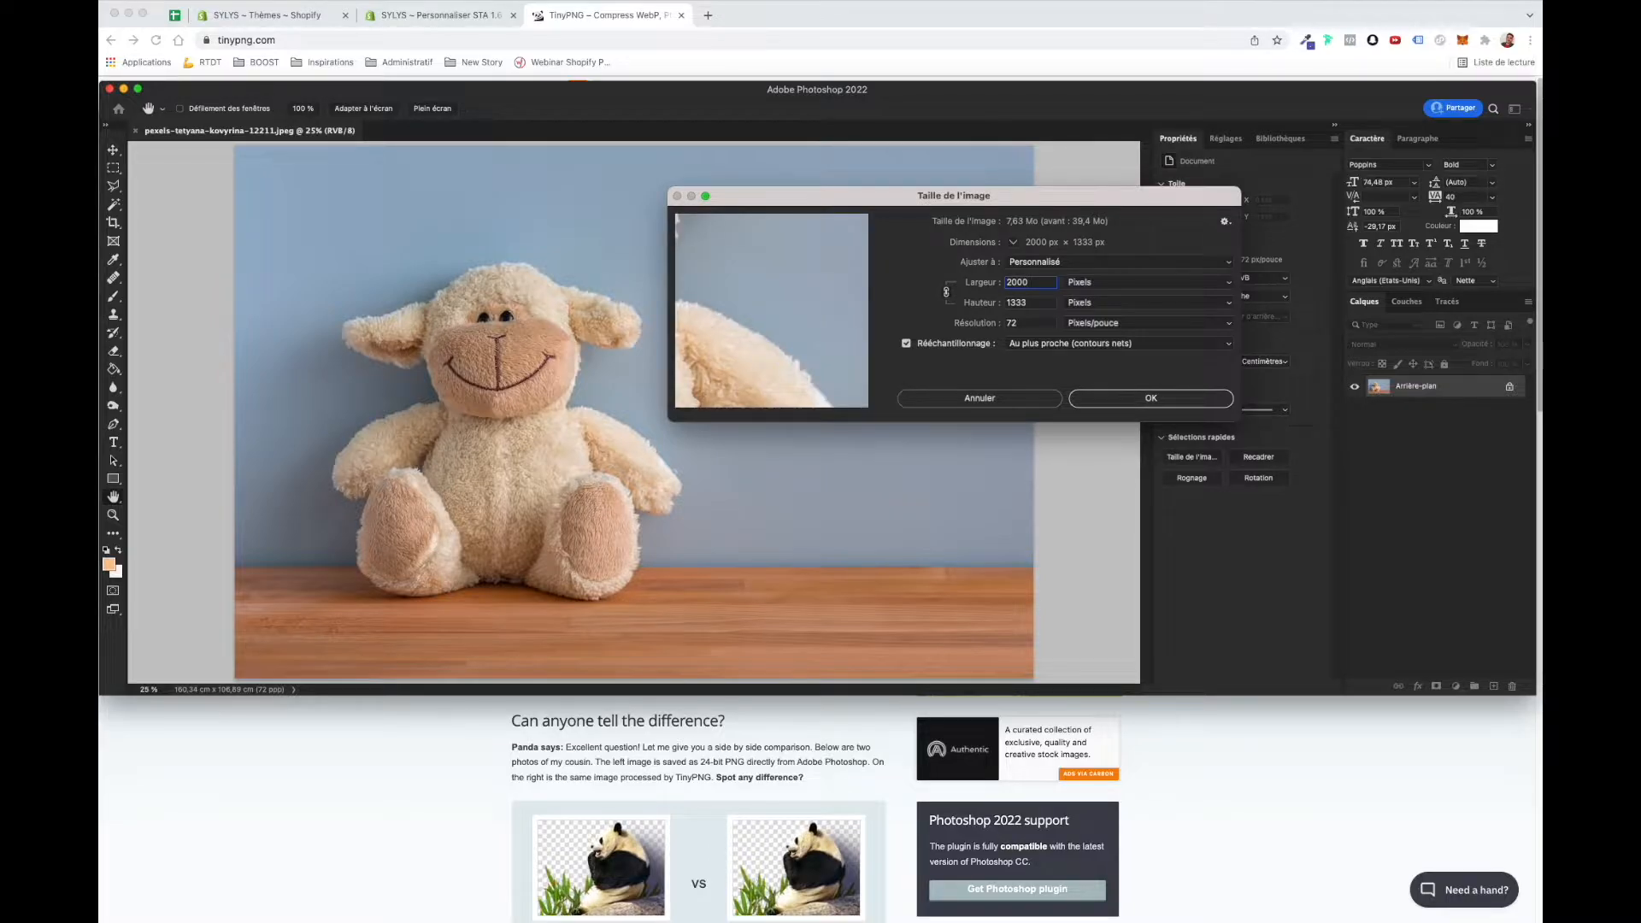
pyautogui.press('Return')
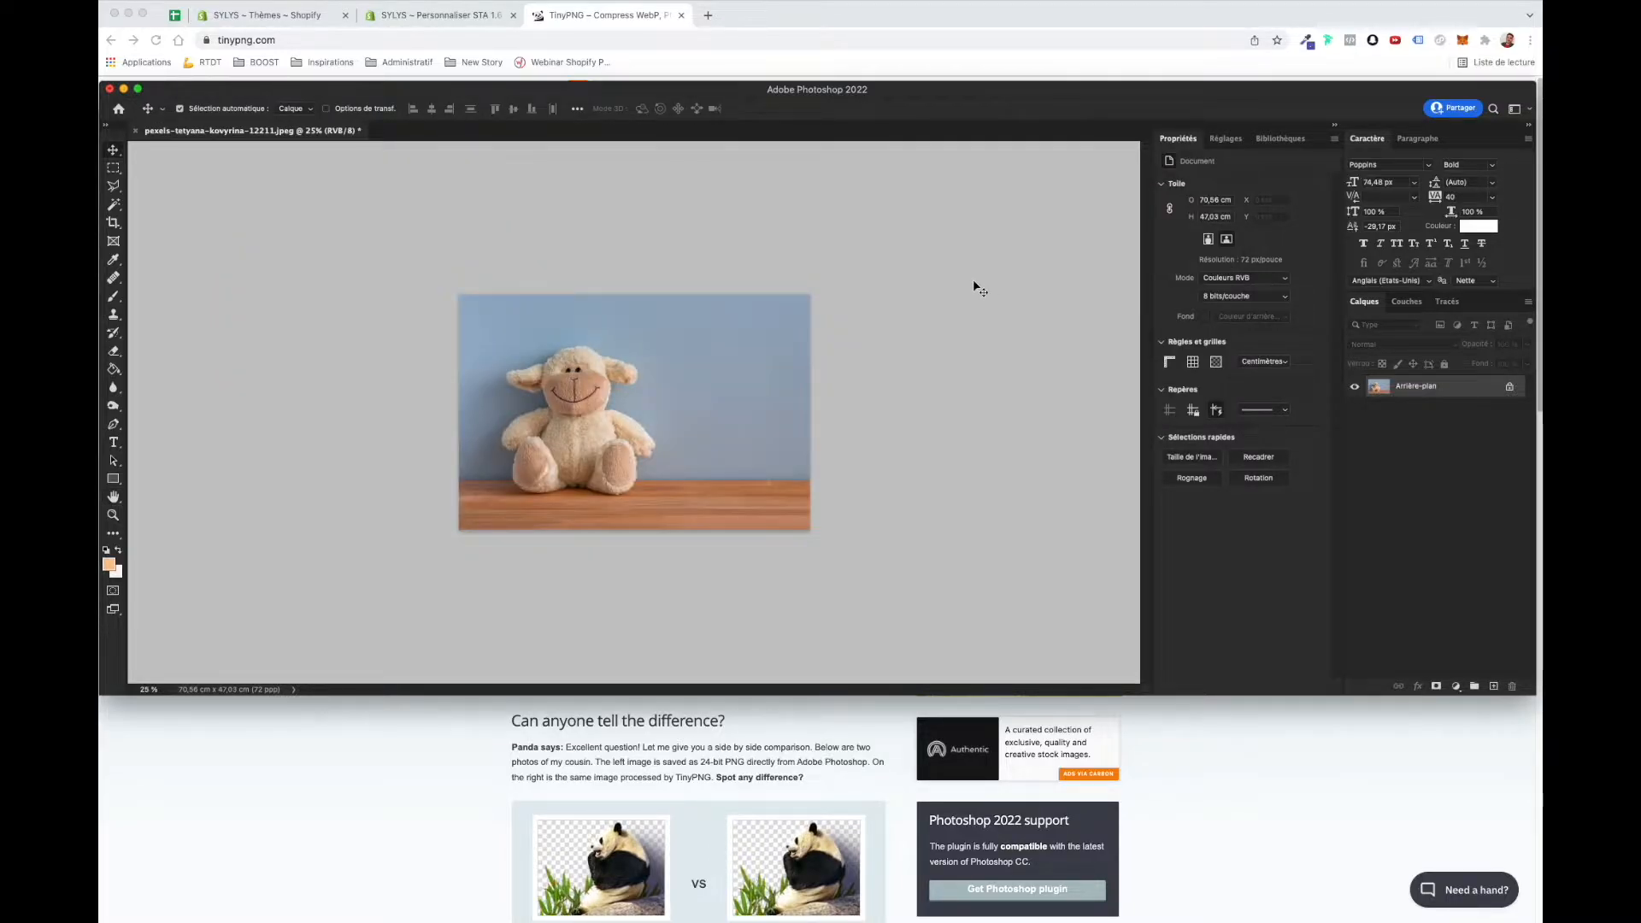
# Step: Save the resized image as a JPEG with the quality set to Elevée
pyautogui.press('super+s')
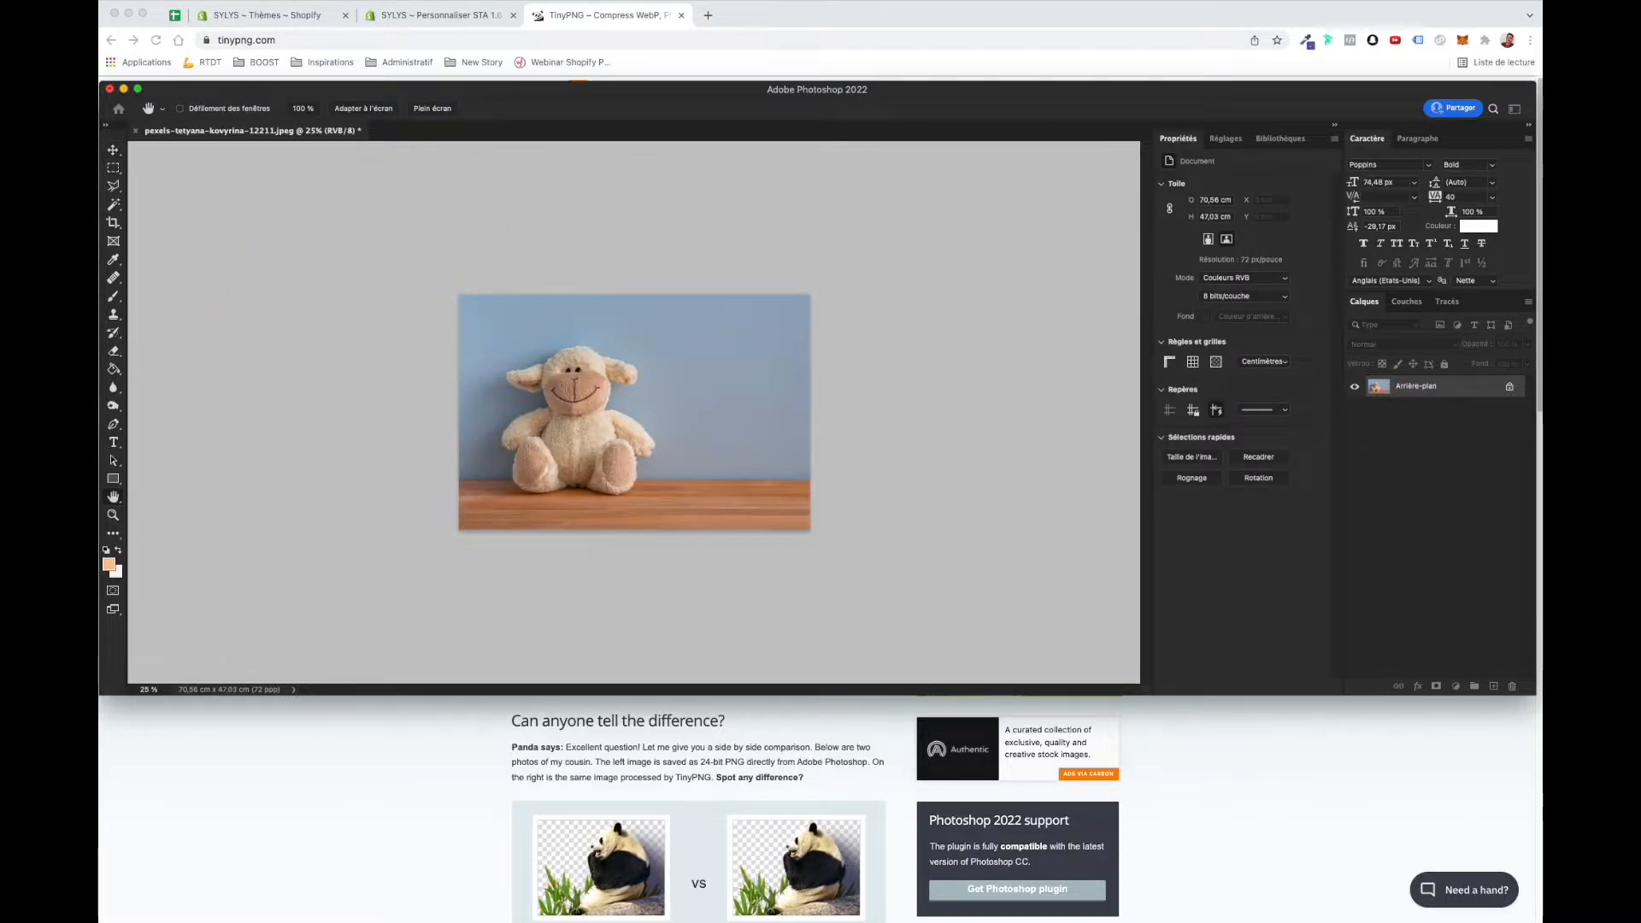
pyautogui.moveTo(1103, 245); pyautogui.dragTo(1056, 239)
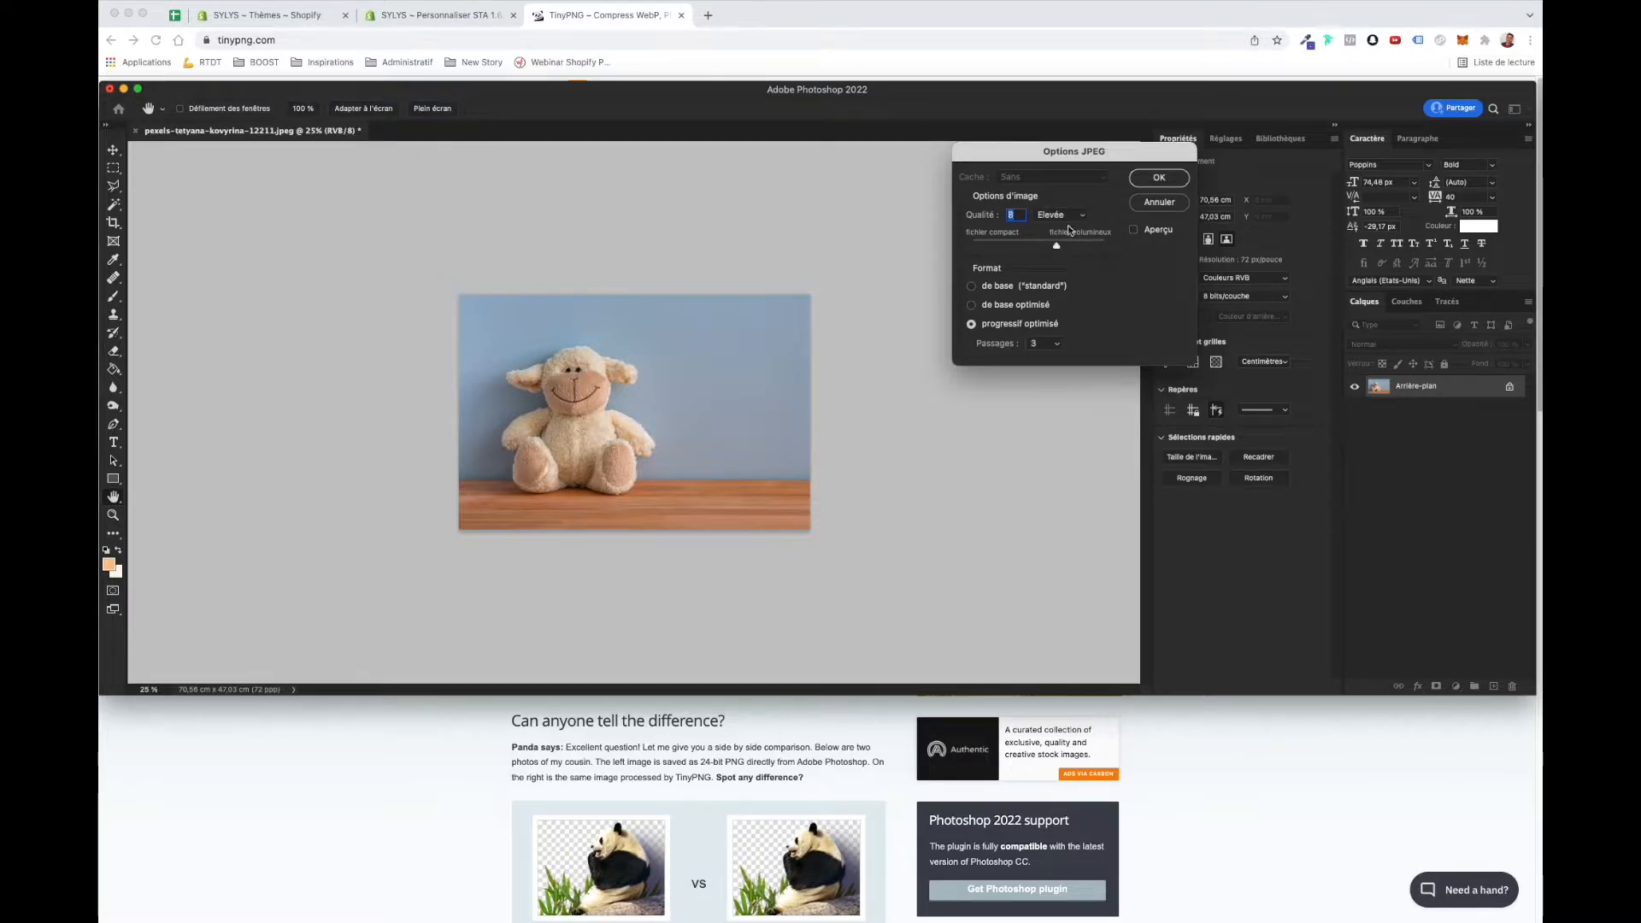
pyautogui.click(1150, 178)
# Step: Switch to TinyPNG and upload the resized JPEG from the computer for compression
pyautogui.click(436, 14)
pyautogui.click(570, 15)
pyautogui.click(876, 199)
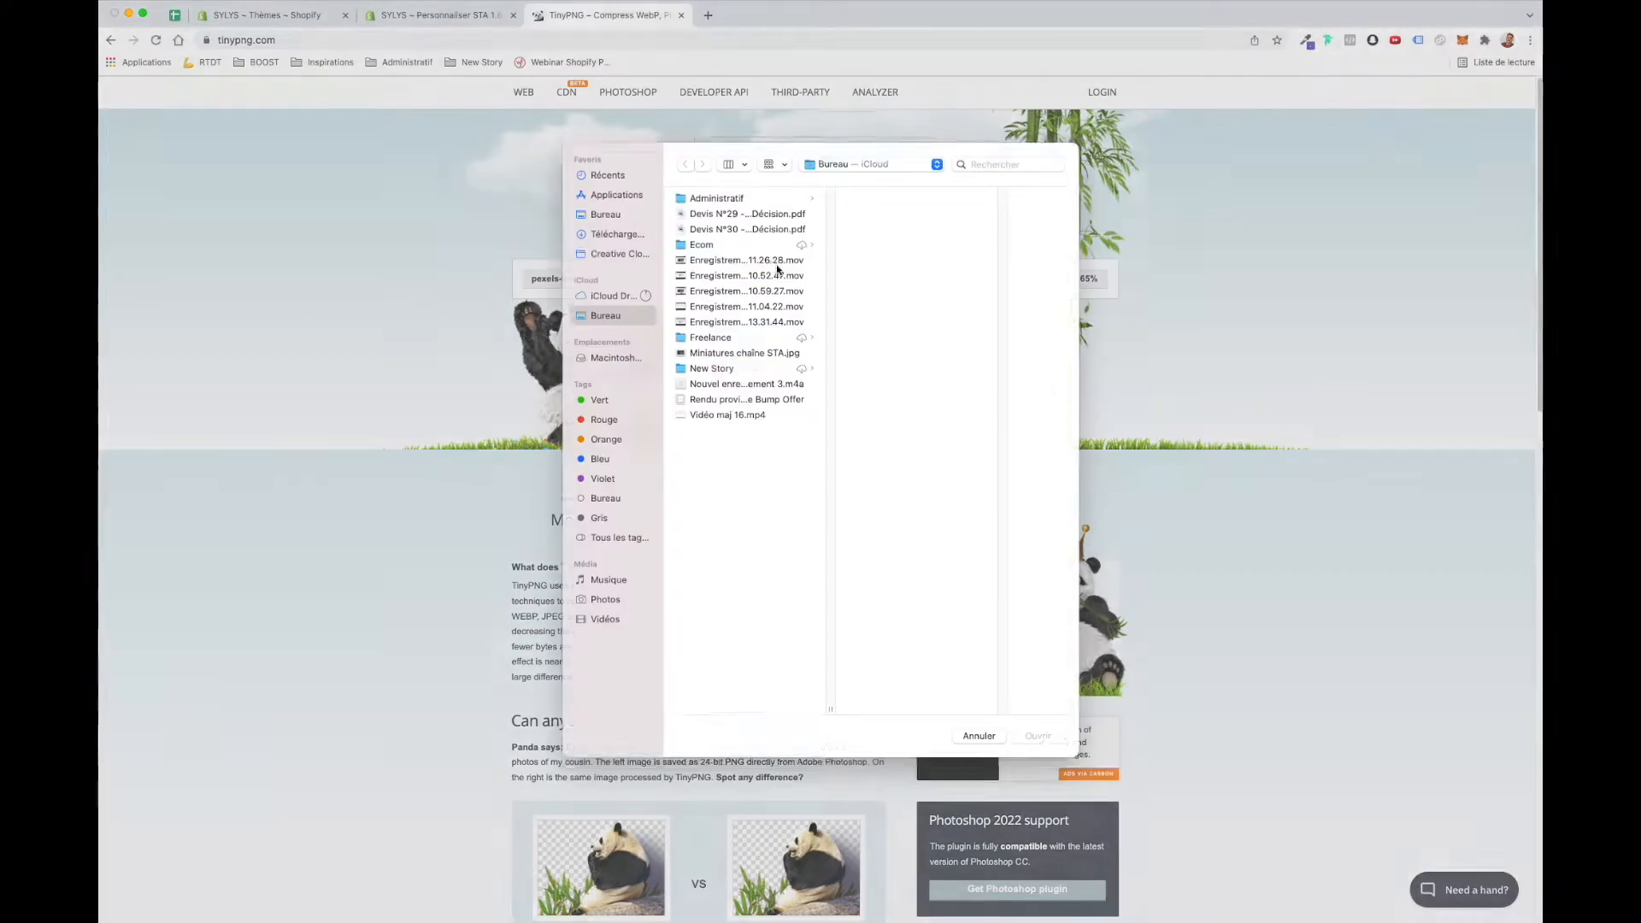
pyautogui.doubleClick(741, 412)
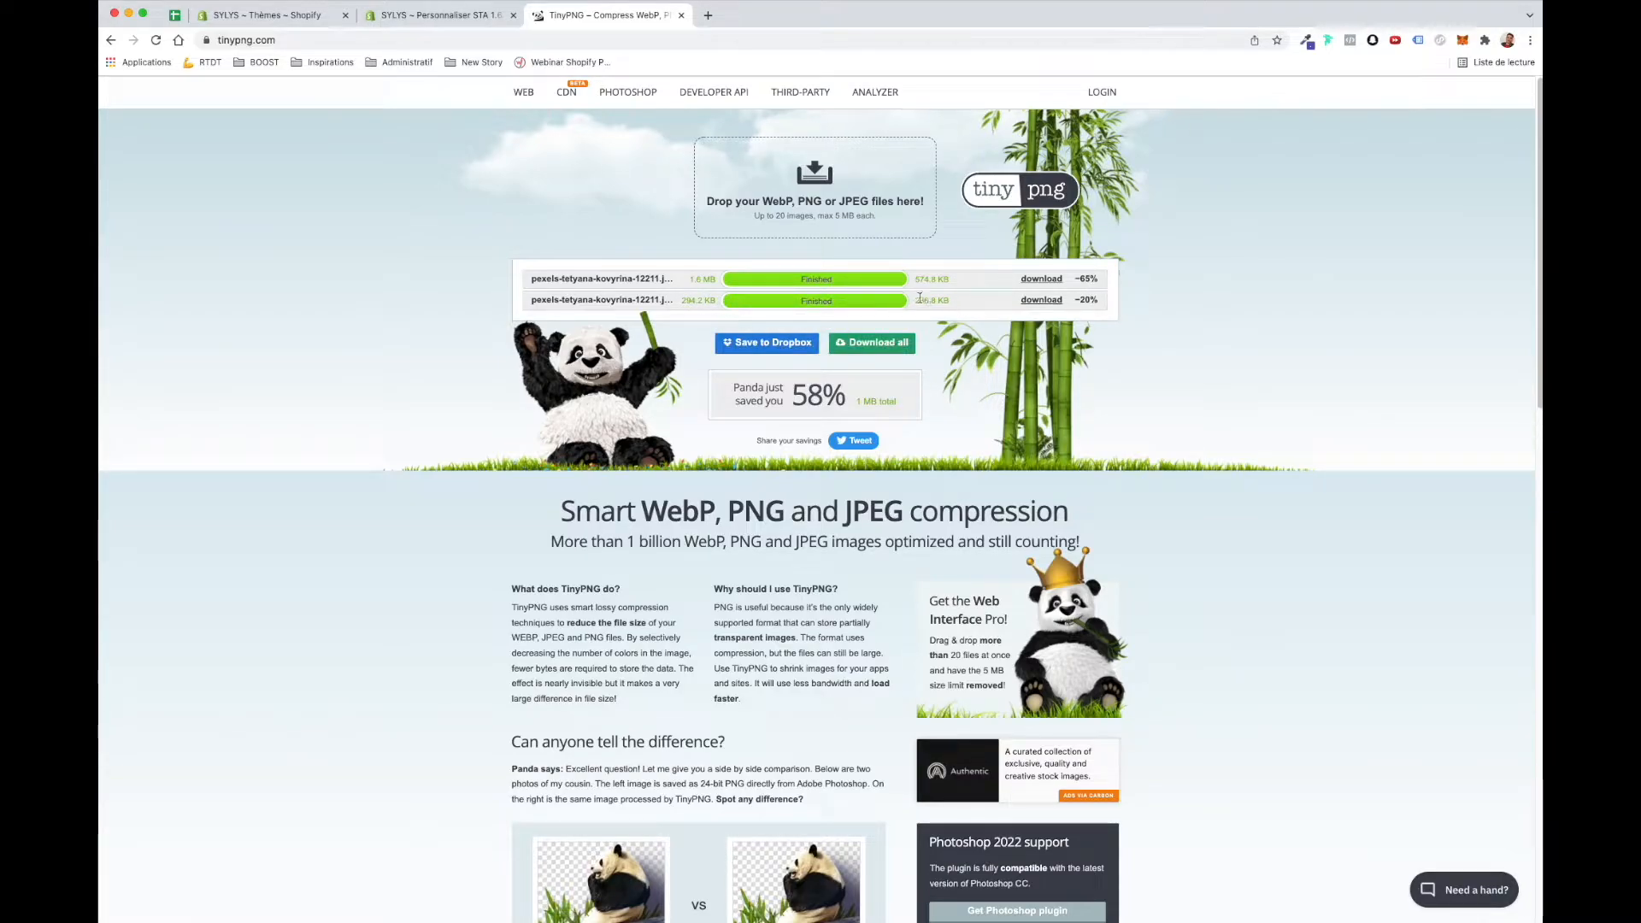
# Step: Check the savings on the resized image and download its compressed version
pyautogui.moveTo(917, 301); pyautogui.dragTo(949, 301)
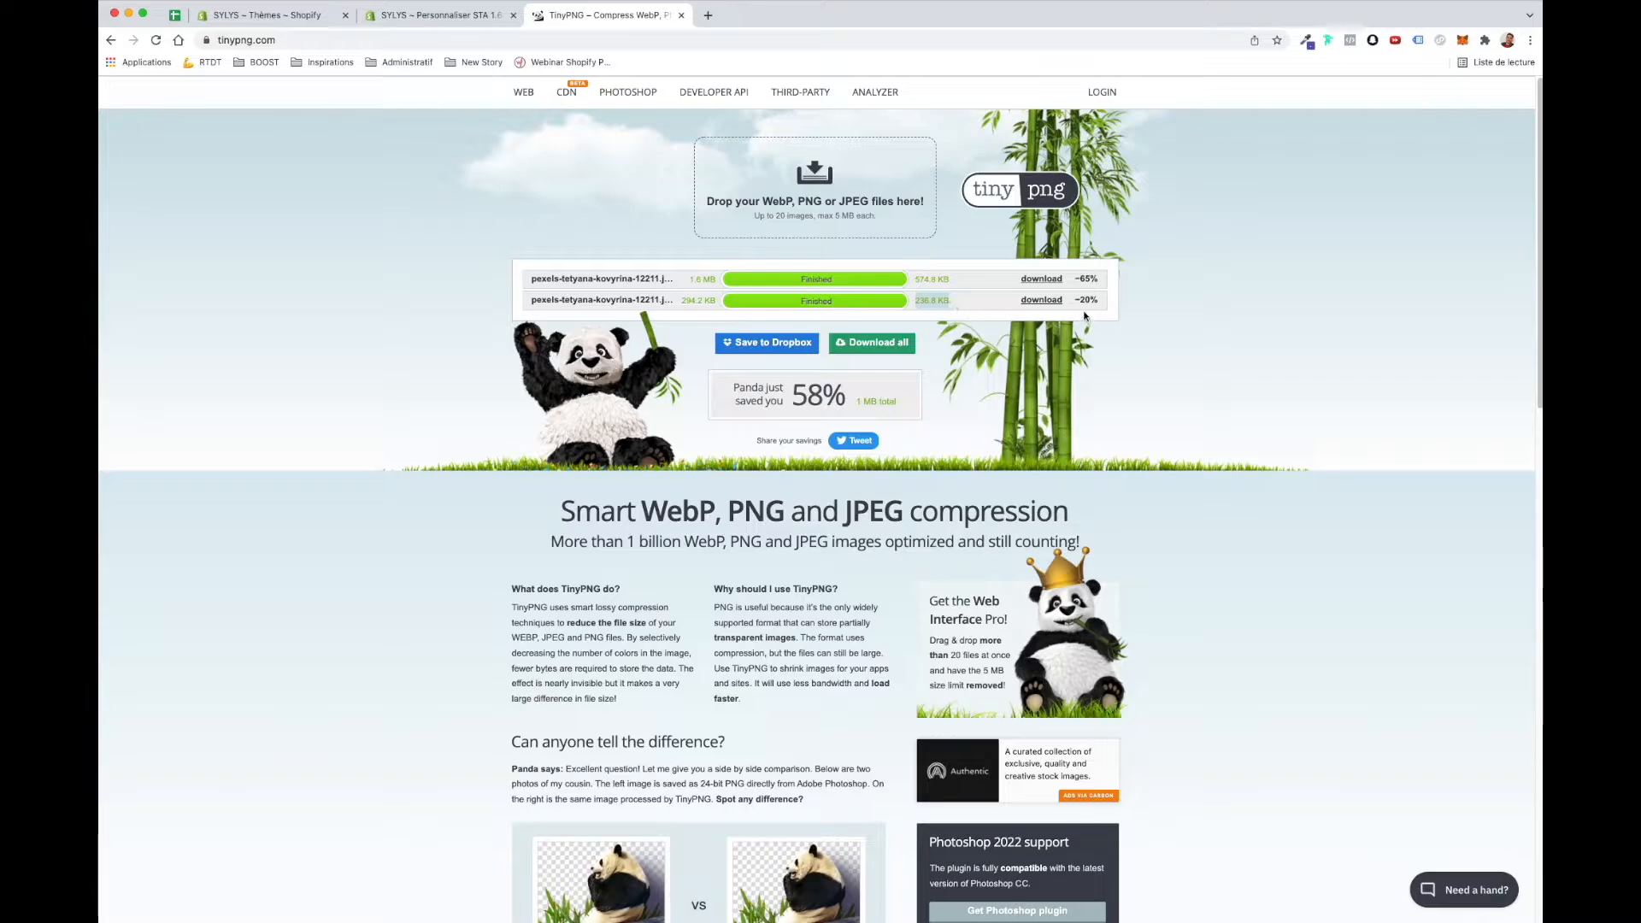
pyautogui.moveTo(1082, 301); pyautogui.dragTo(1132, 335)
pyautogui.click(1130, 344)
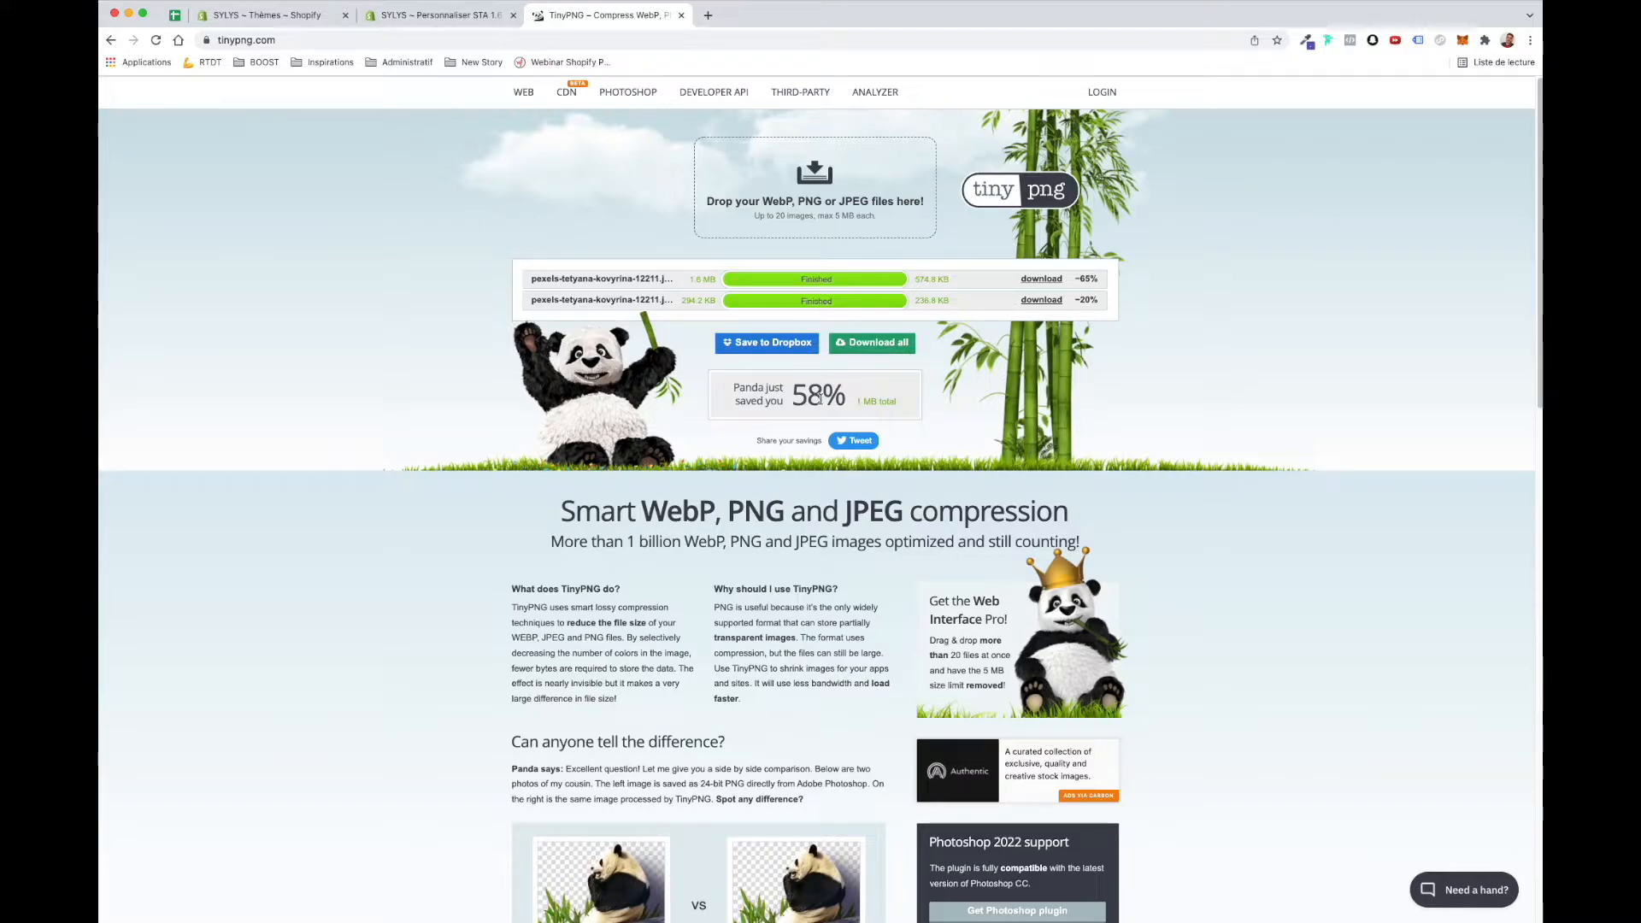
pyautogui.click(1038, 300)
pyautogui.click(1040, 598)
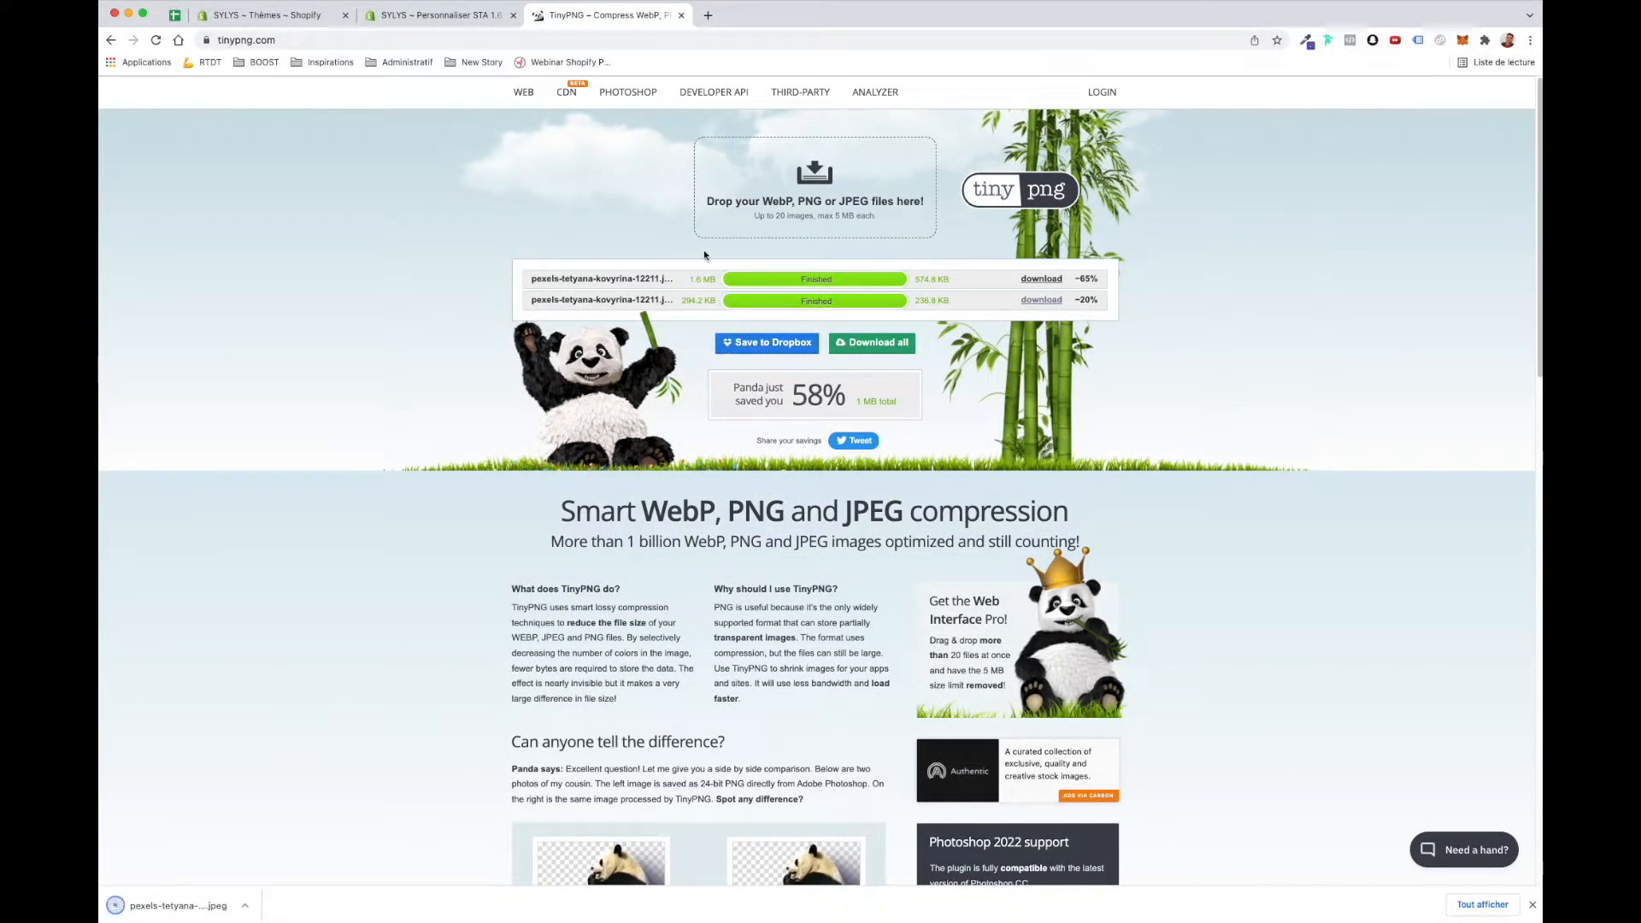
# Step: Switch to the Shopify theme editor and set the downloaded JPEG as the desktop image of the Bannière dynamique section
pyautogui.click(393, 15)
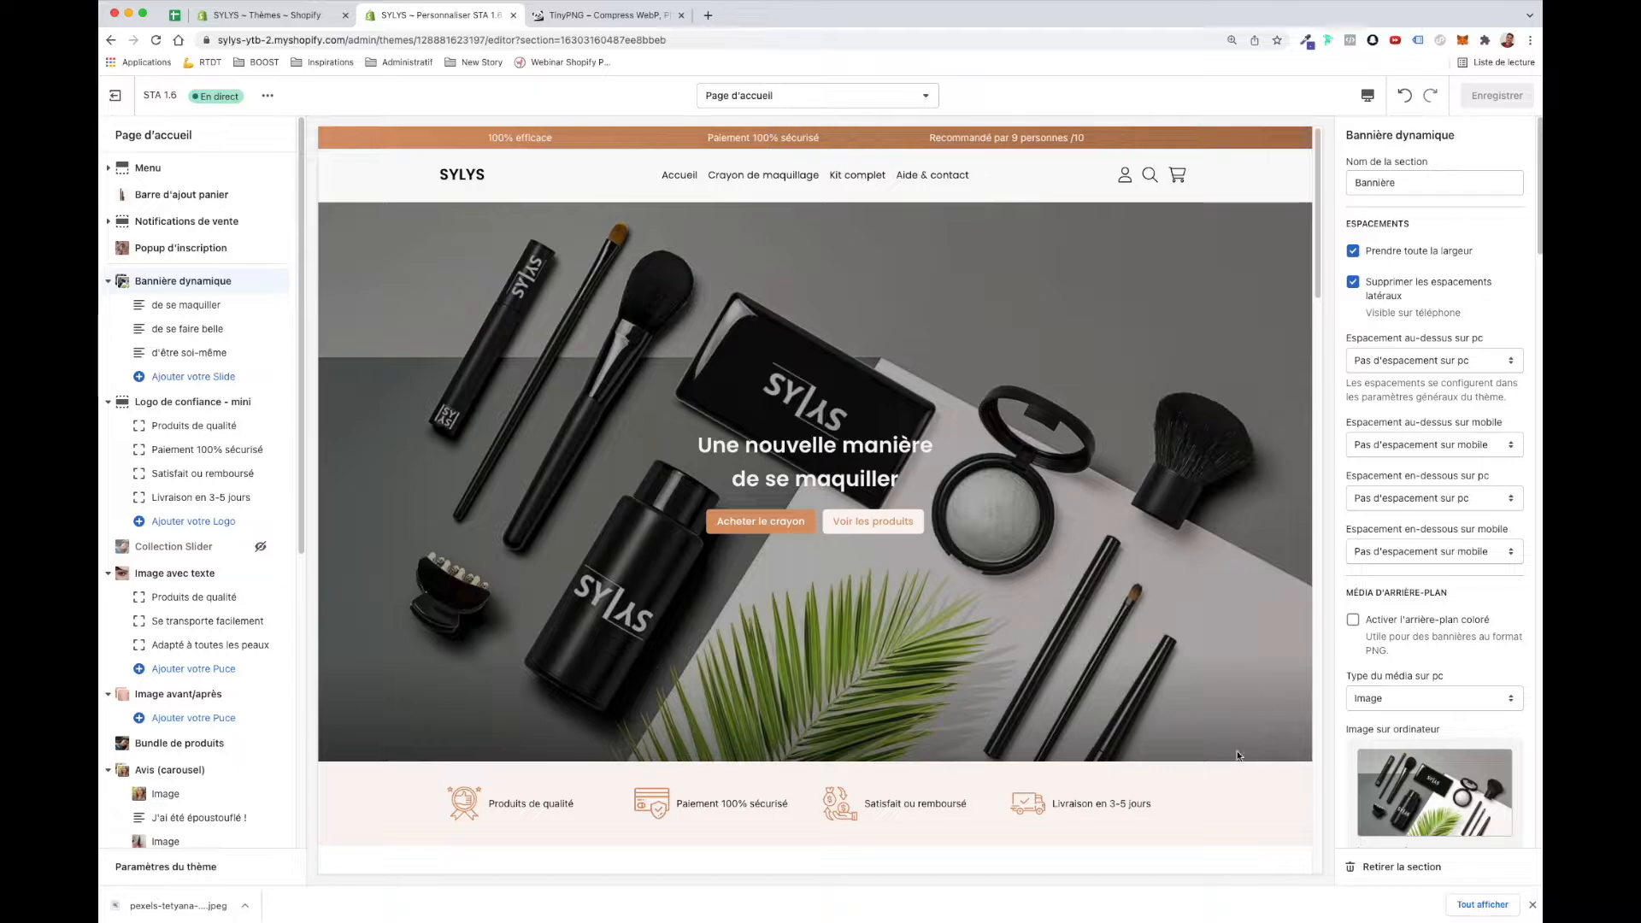
pyautogui.moveTo(777, 845); pyautogui.dragTo(1423, 800)
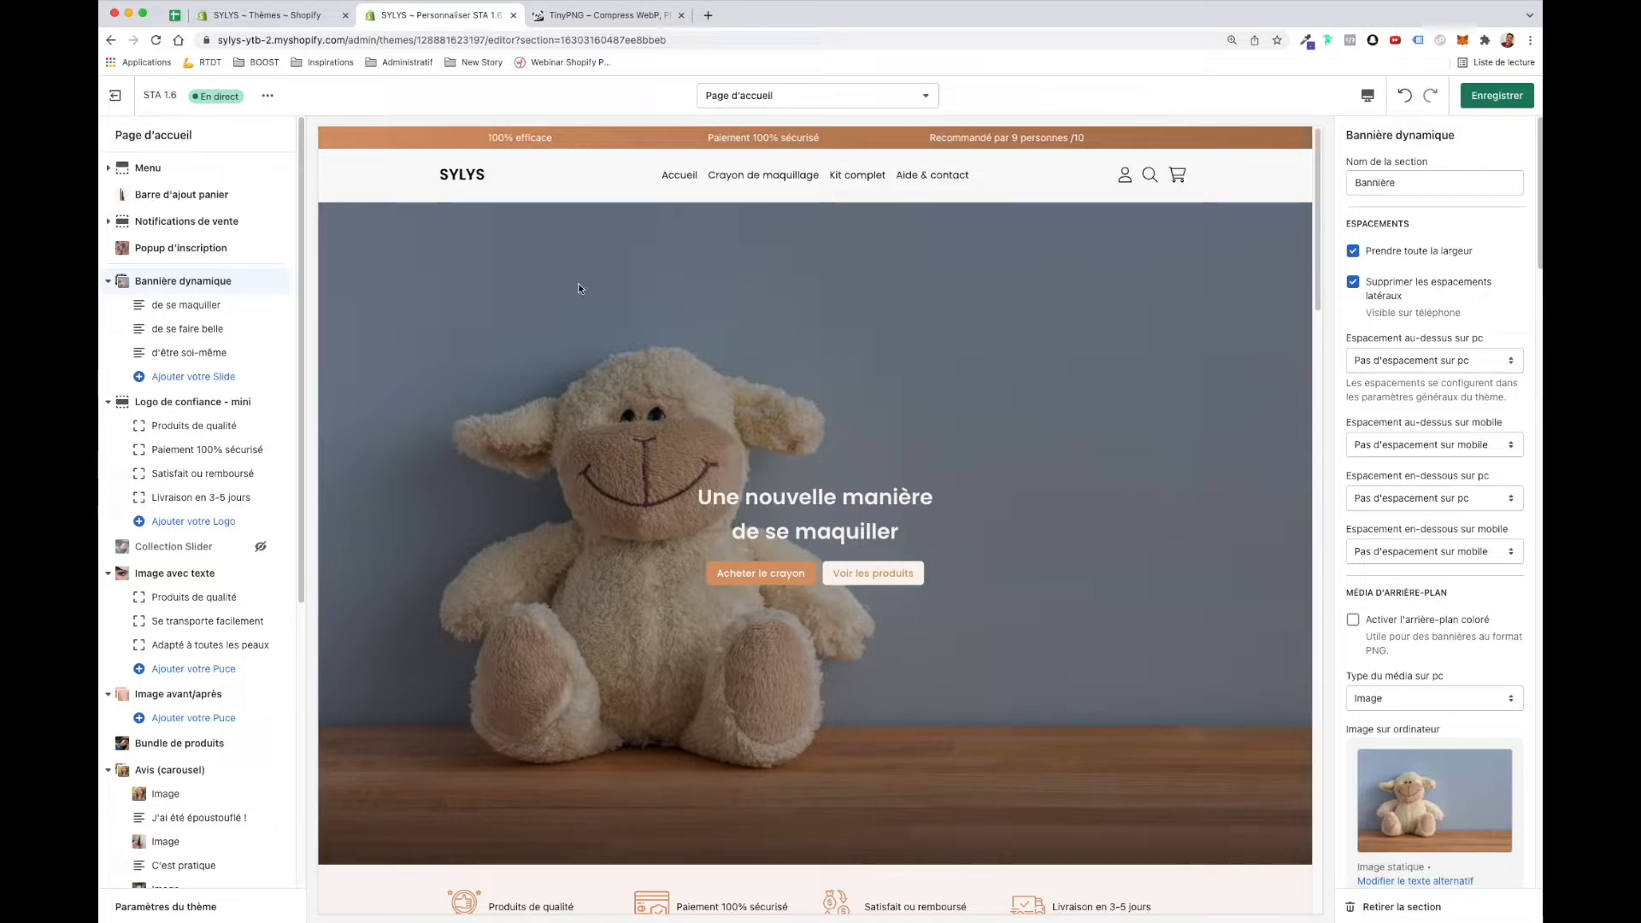
# Step: Examine the images used throughout the homepage preview, from the banner to the footer and back
pyautogui.scroll(-7, 1069, 453)
pyautogui.scroll(-6, 1083, 460)
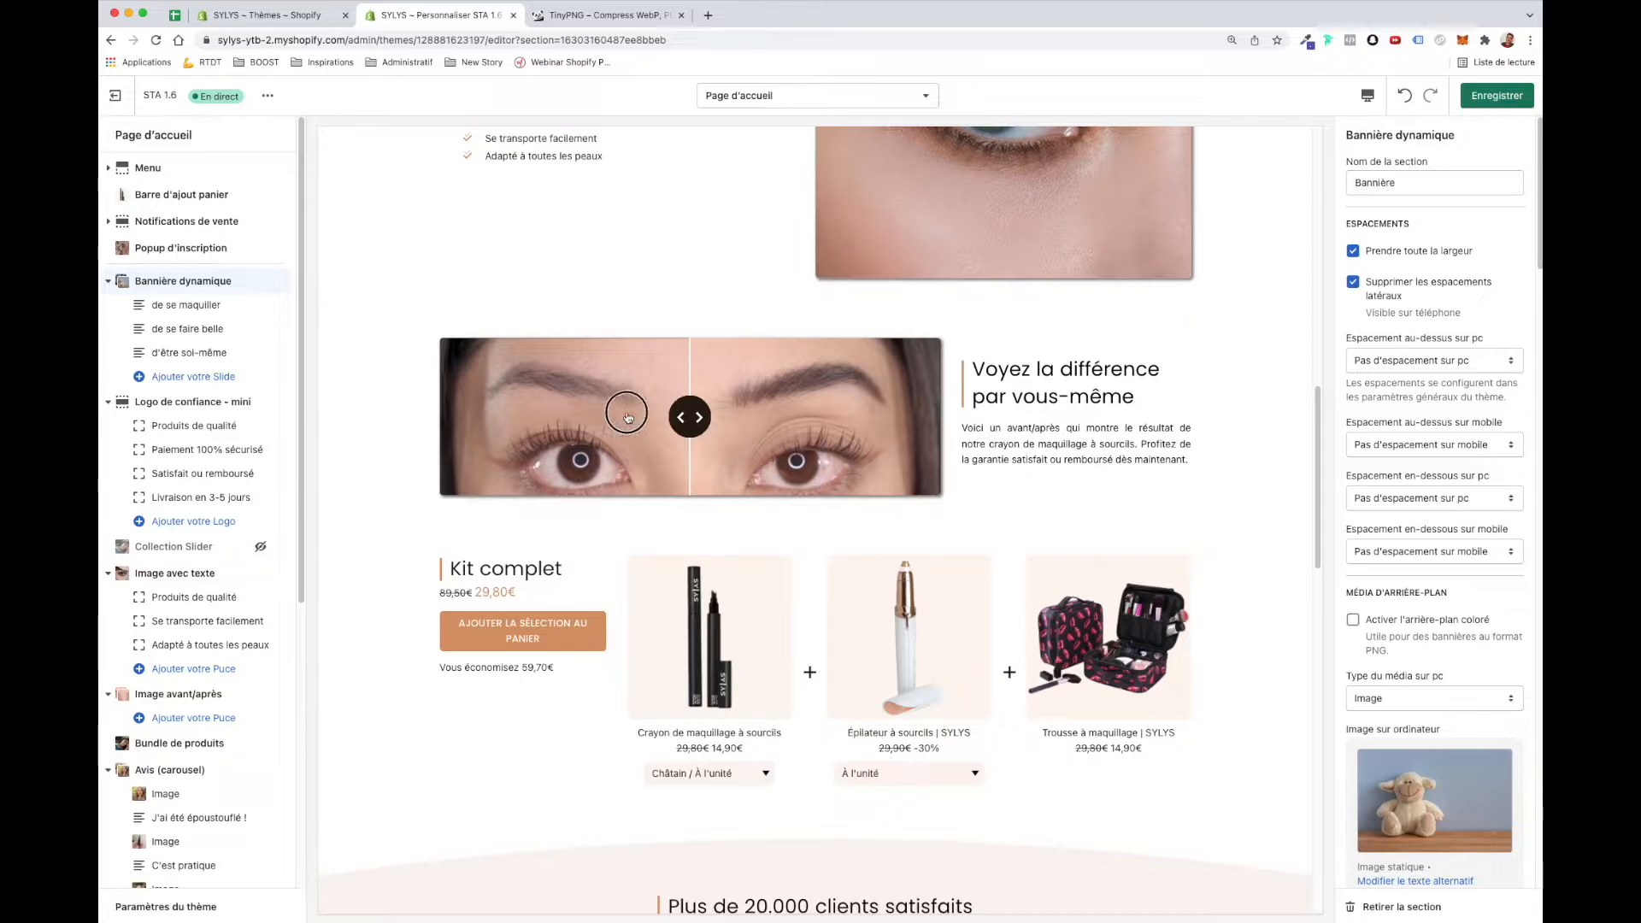
pyautogui.scroll(-2, 906, 461)
pyautogui.scroll(-7, 906, 461)
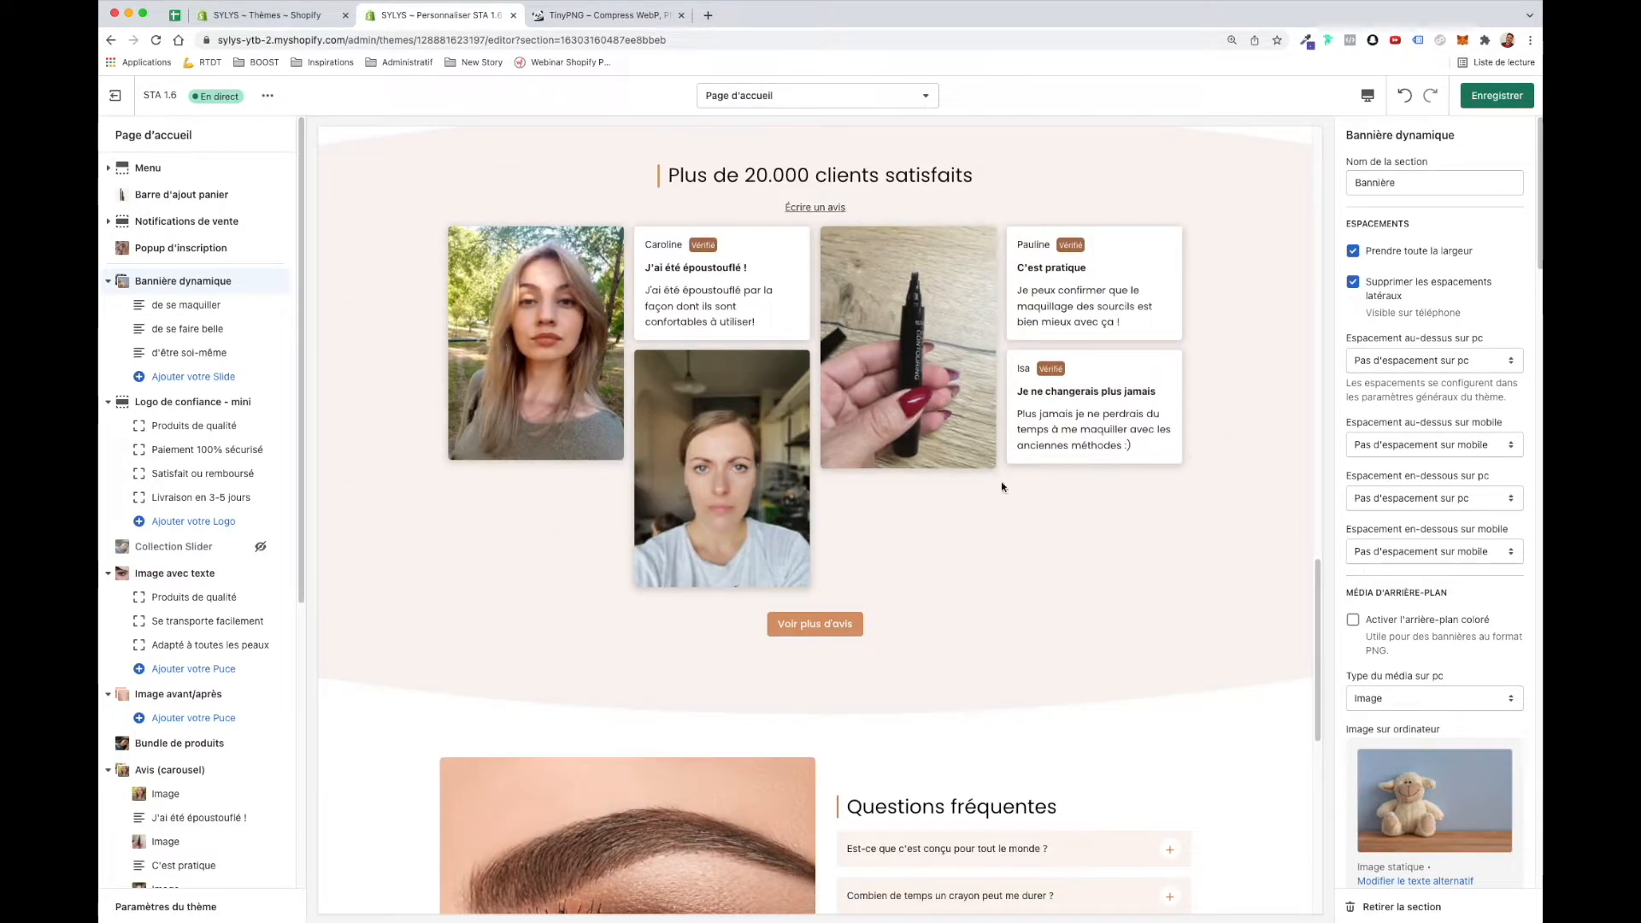
pyautogui.scroll(-7, 705, 480)
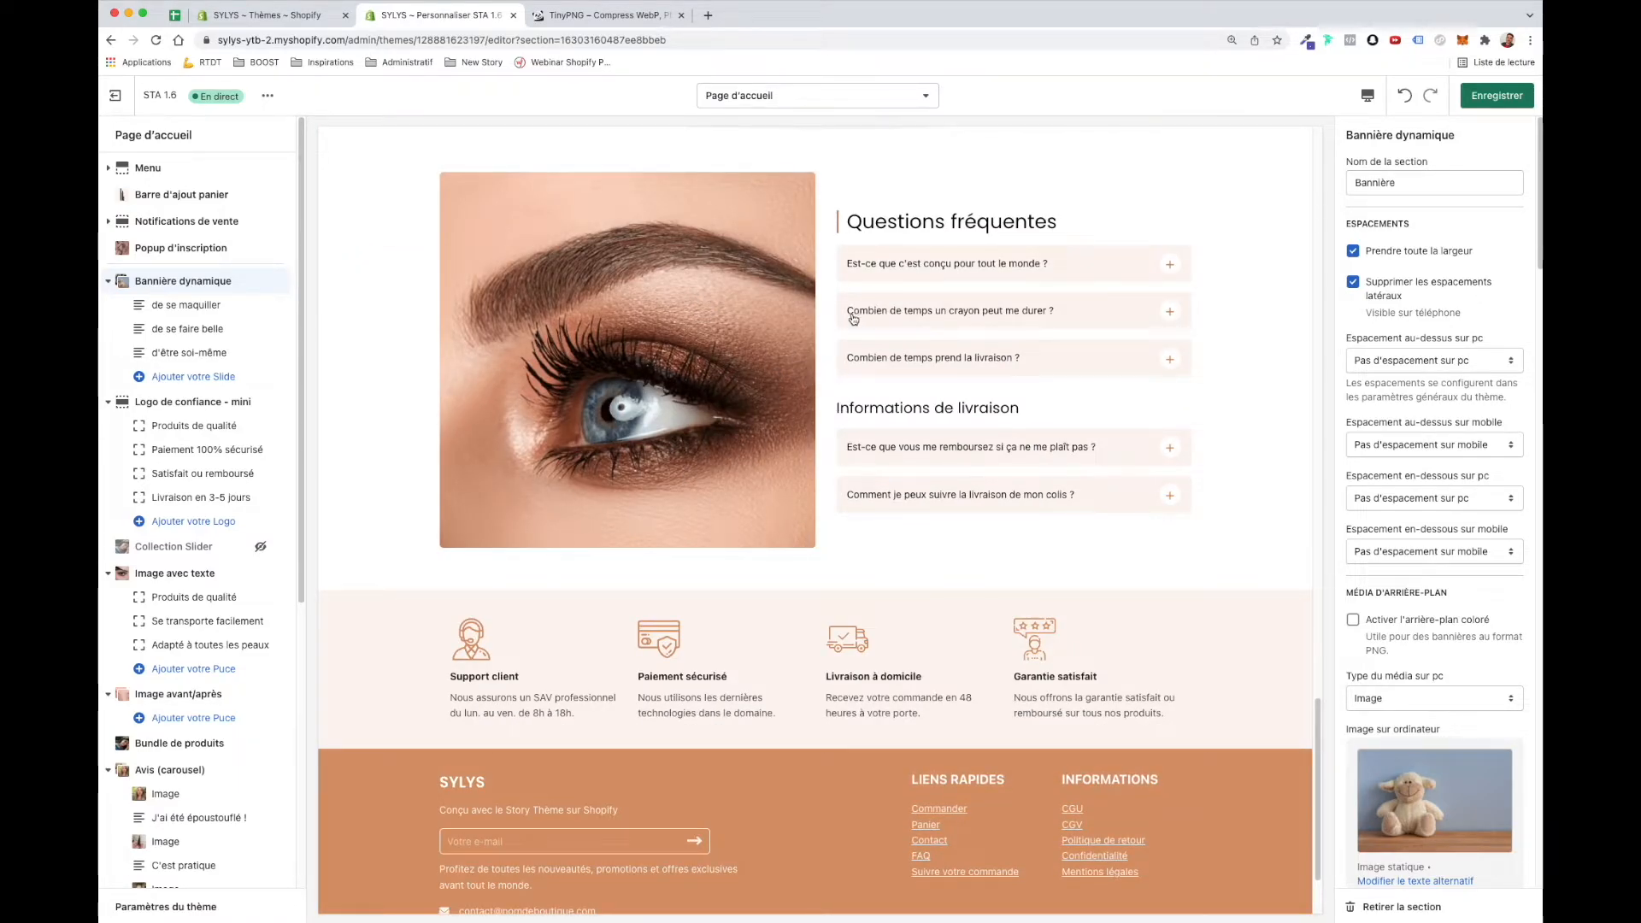
pyautogui.scroll(4, 850, 320)
pyautogui.scroll(15, 851, 319)
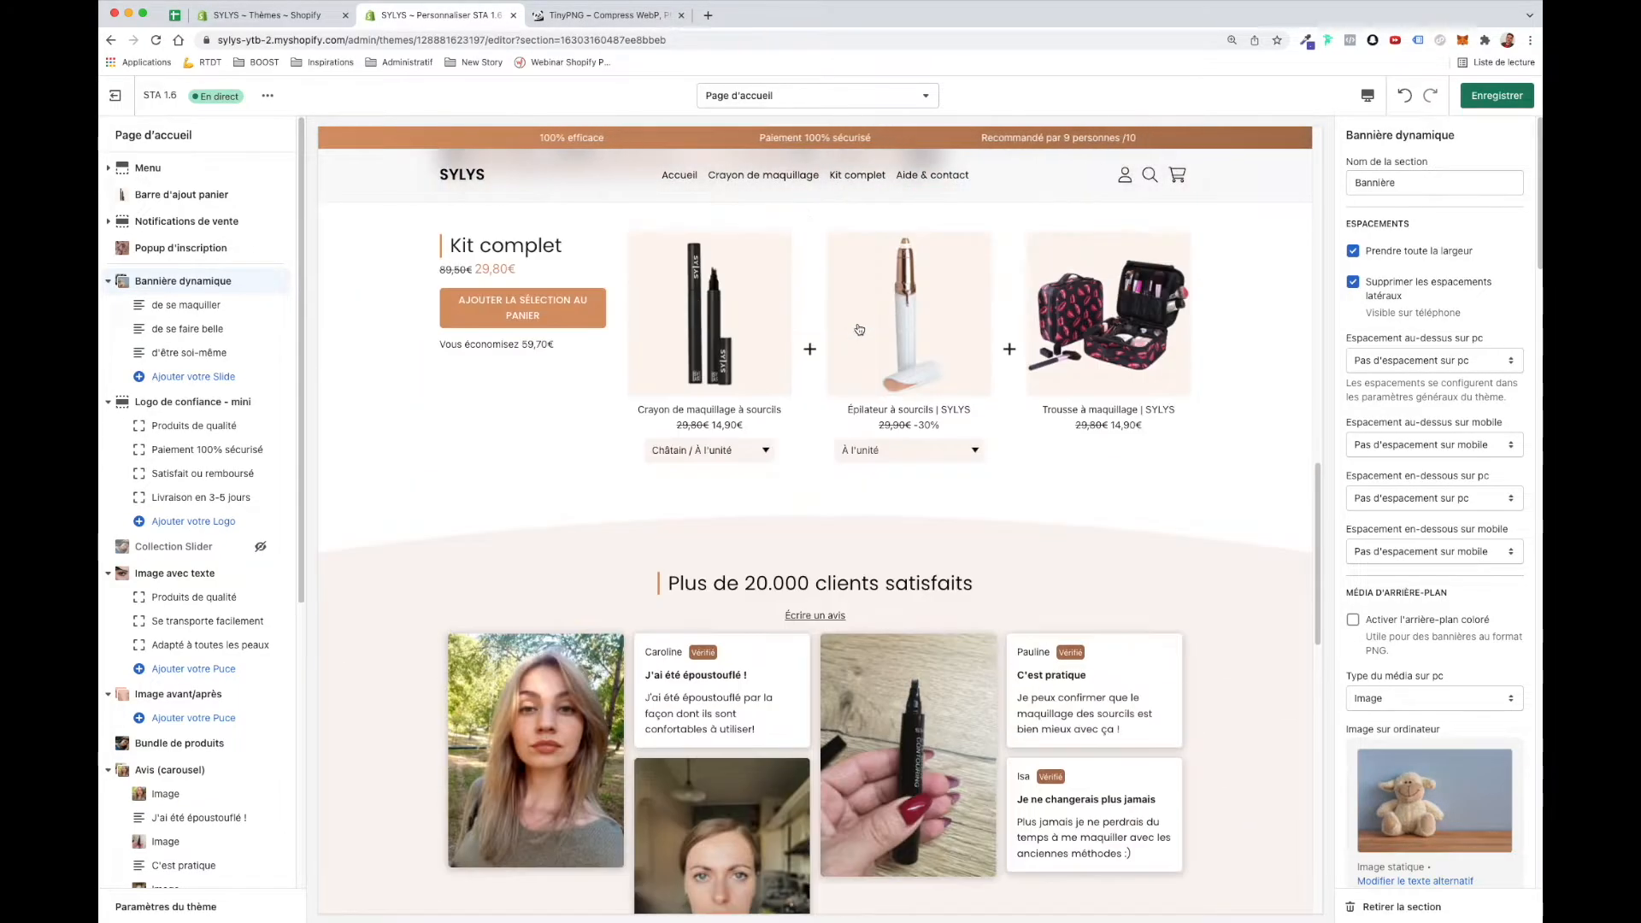
pyautogui.scroll(10, 859, 333)
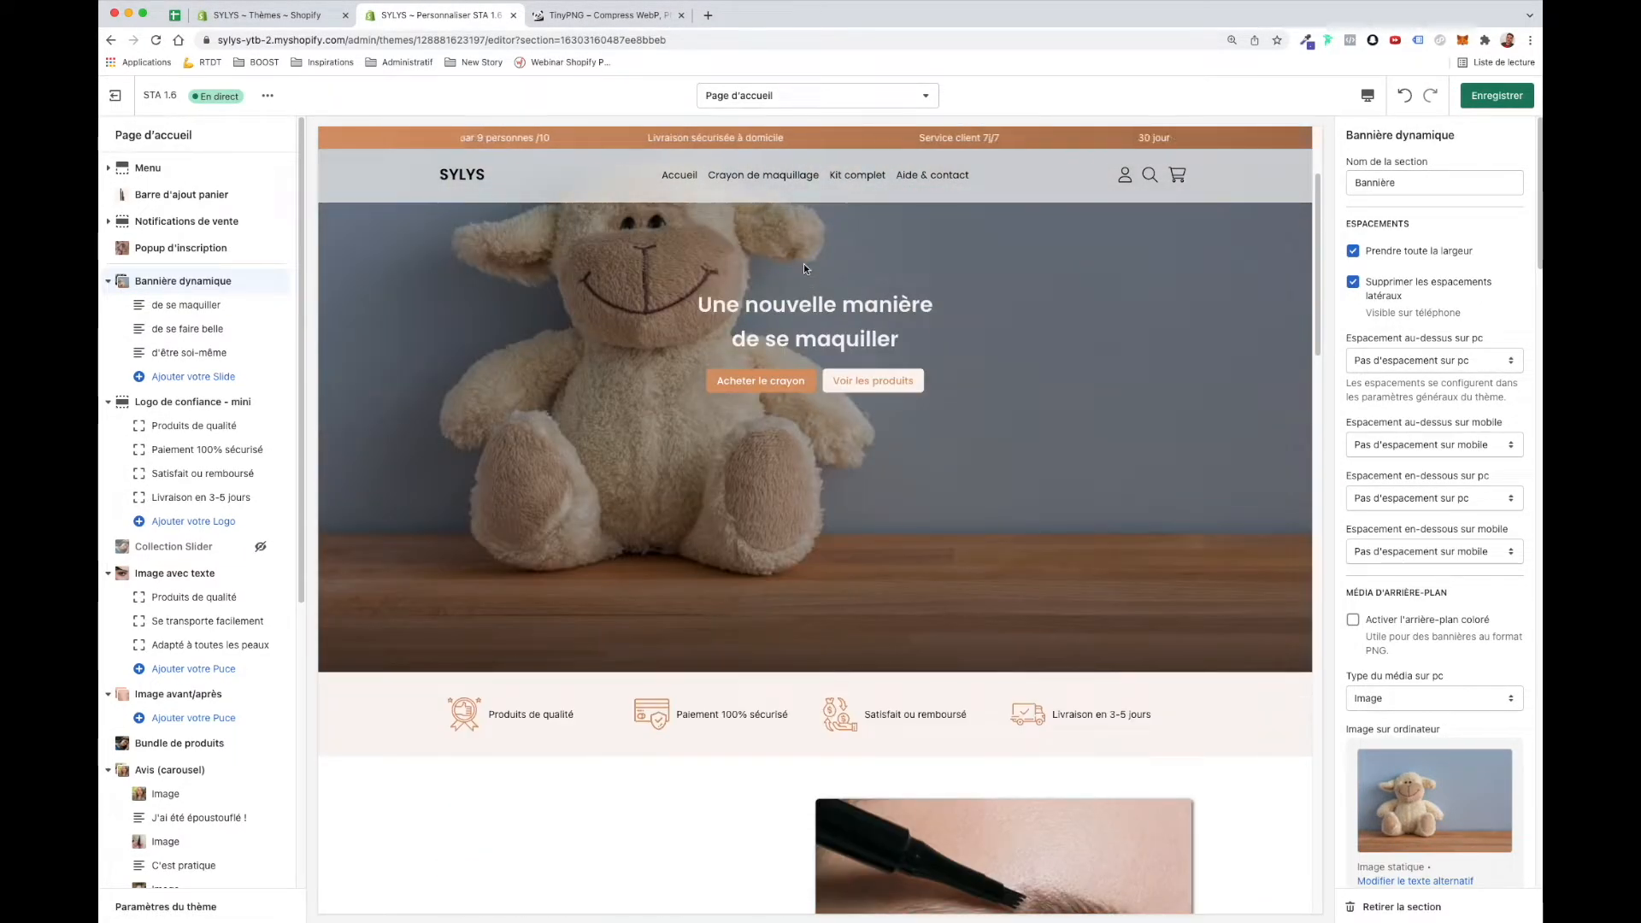
# Step: Preview the Crayon de maquillage product page and the Kit complet collection, and return to the homepage
pyautogui.click(757, 176)
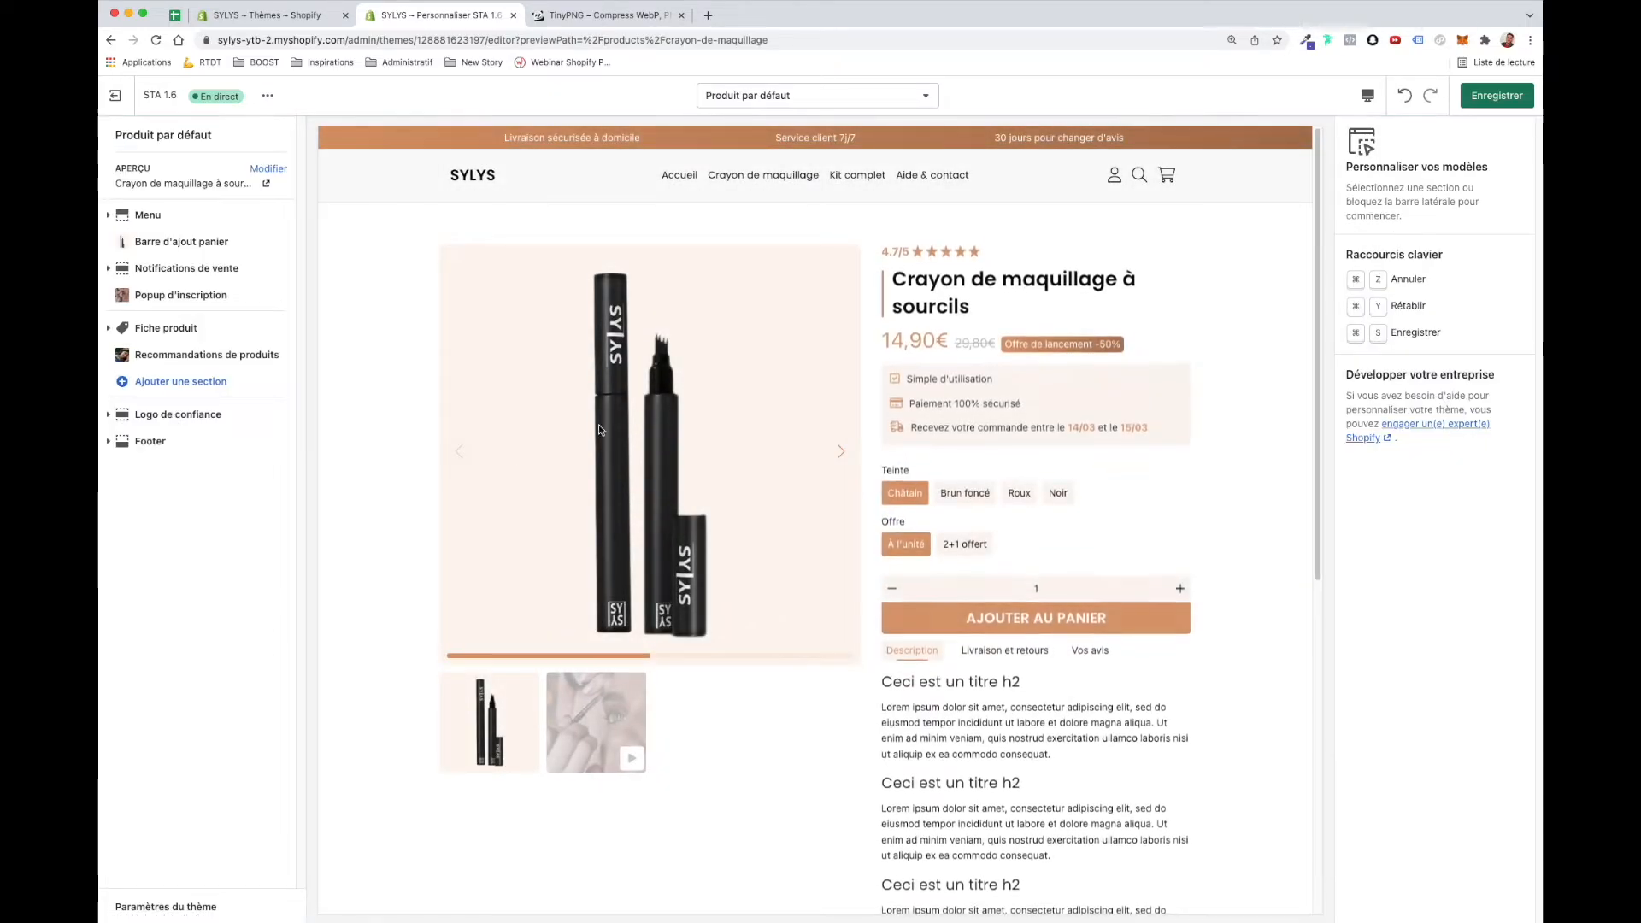
pyautogui.moveTo(635, 575); pyautogui.dragTo(963, 528)
pyautogui.scroll(-7, 966, 574)
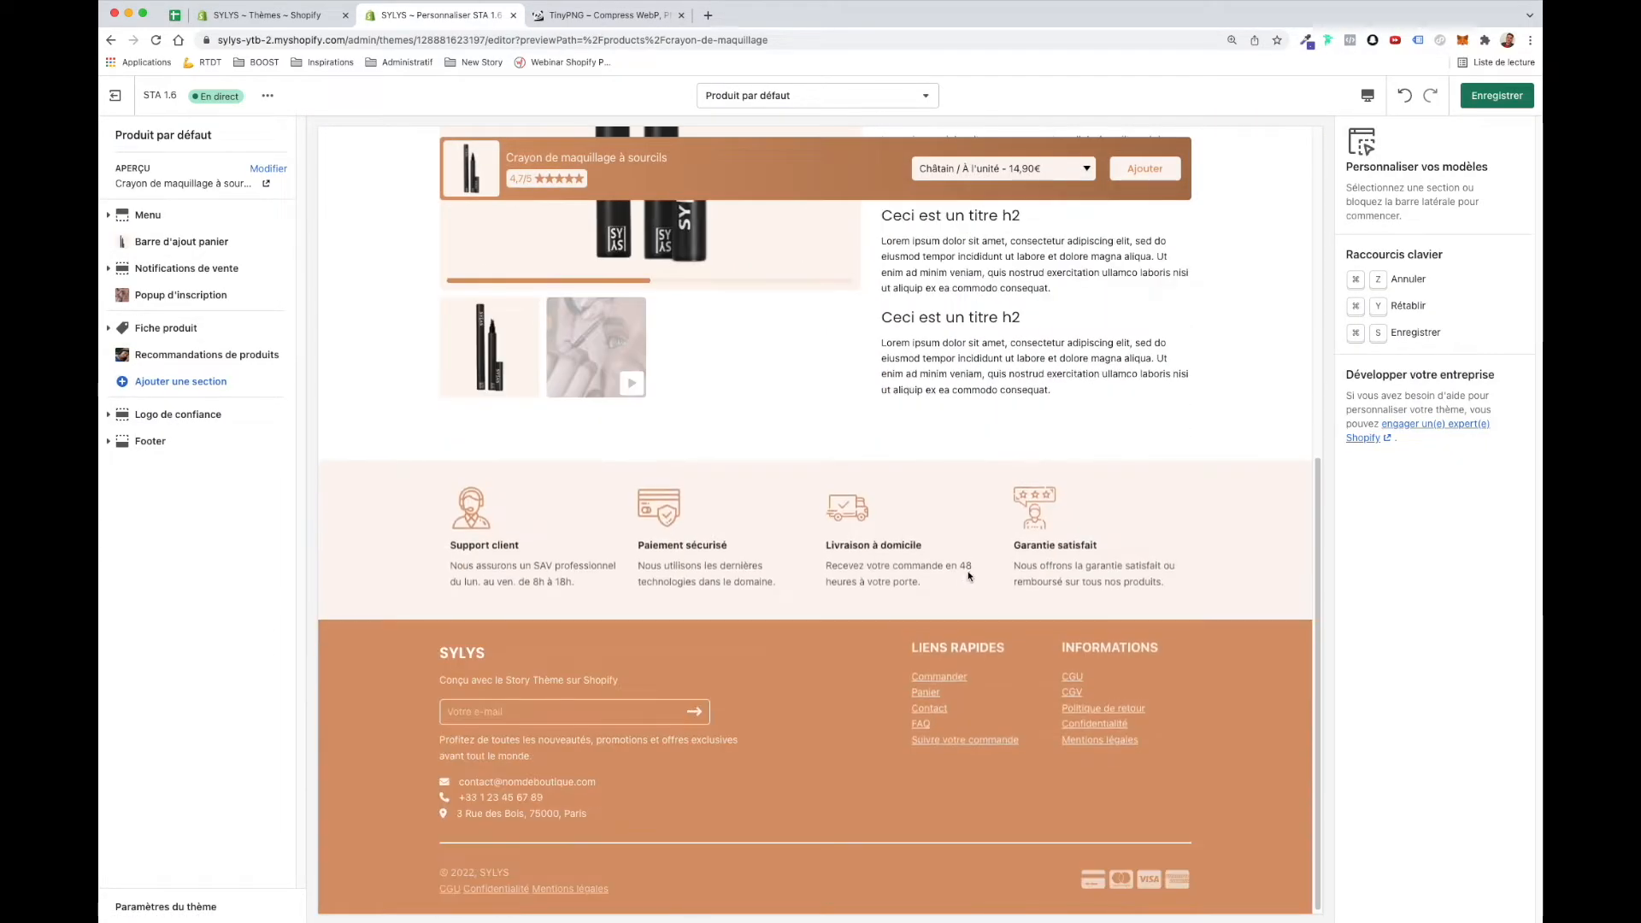
pyautogui.scroll(7, 968, 575)
pyautogui.click(857, 175)
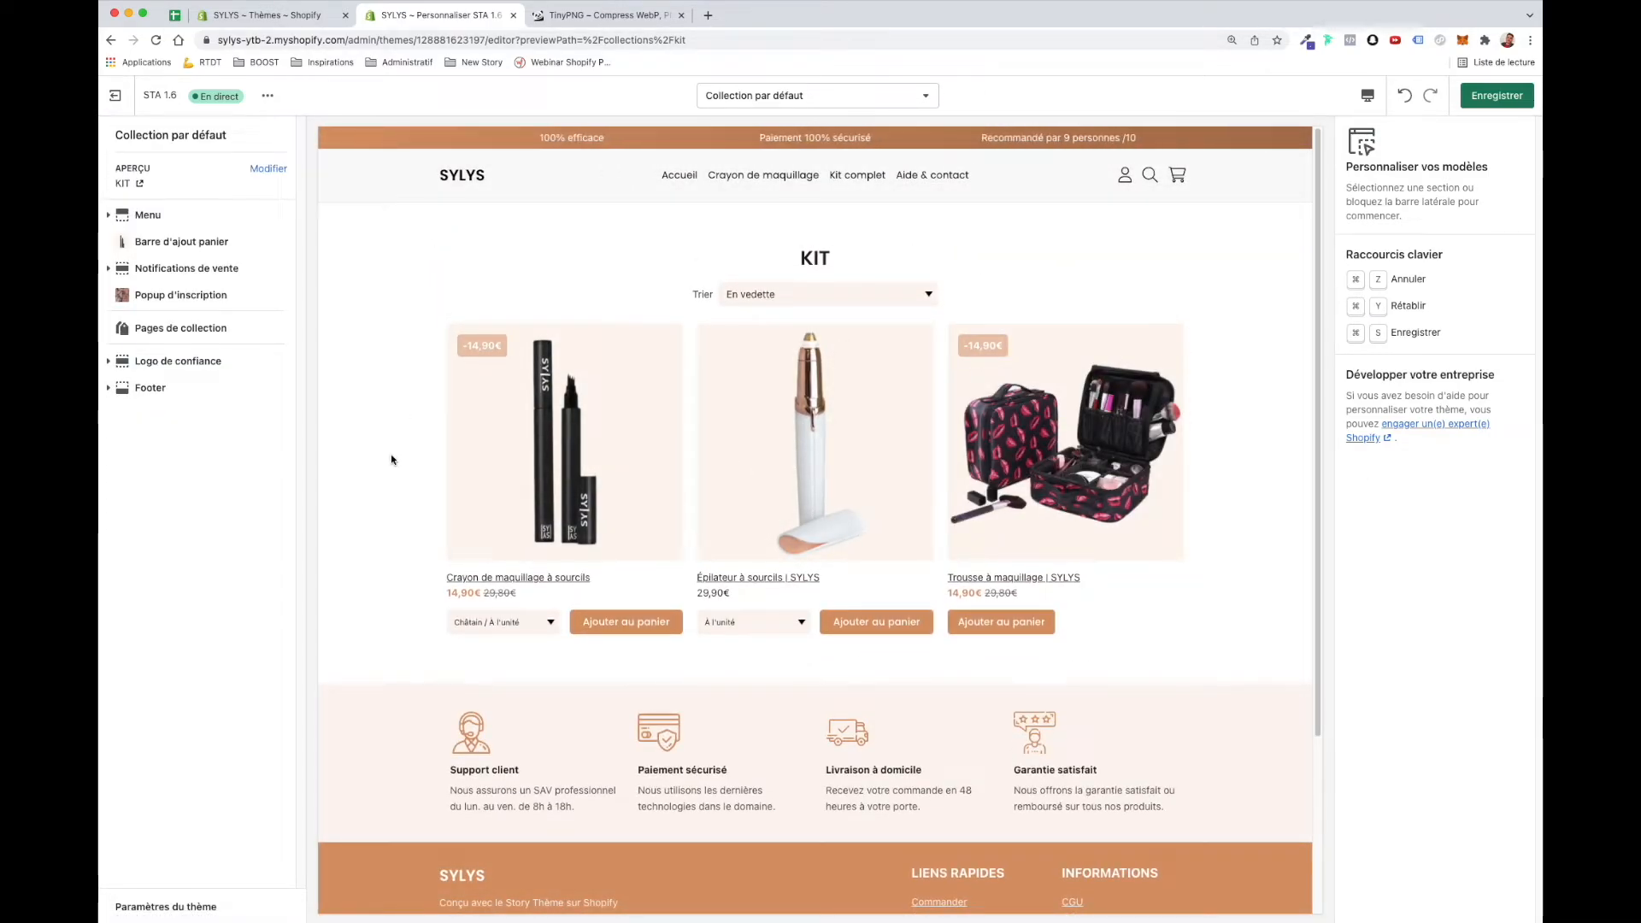
pyautogui.click(466, 177)
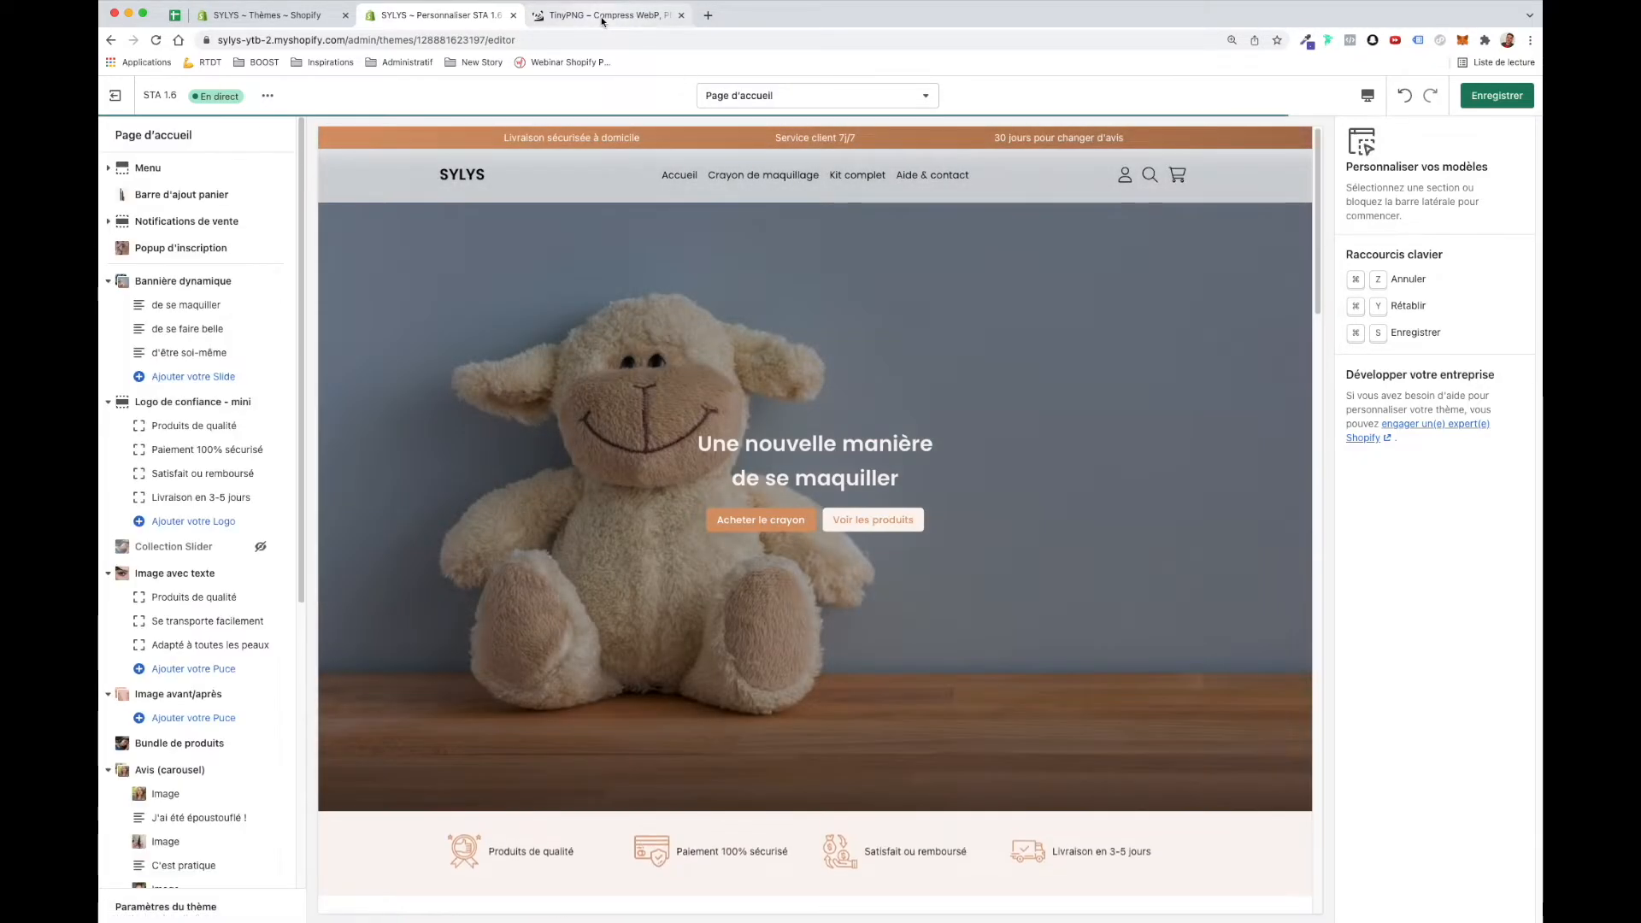
# Step: Switch back to TinyPNG to review the compressed images
pyautogui.click(602, 19)
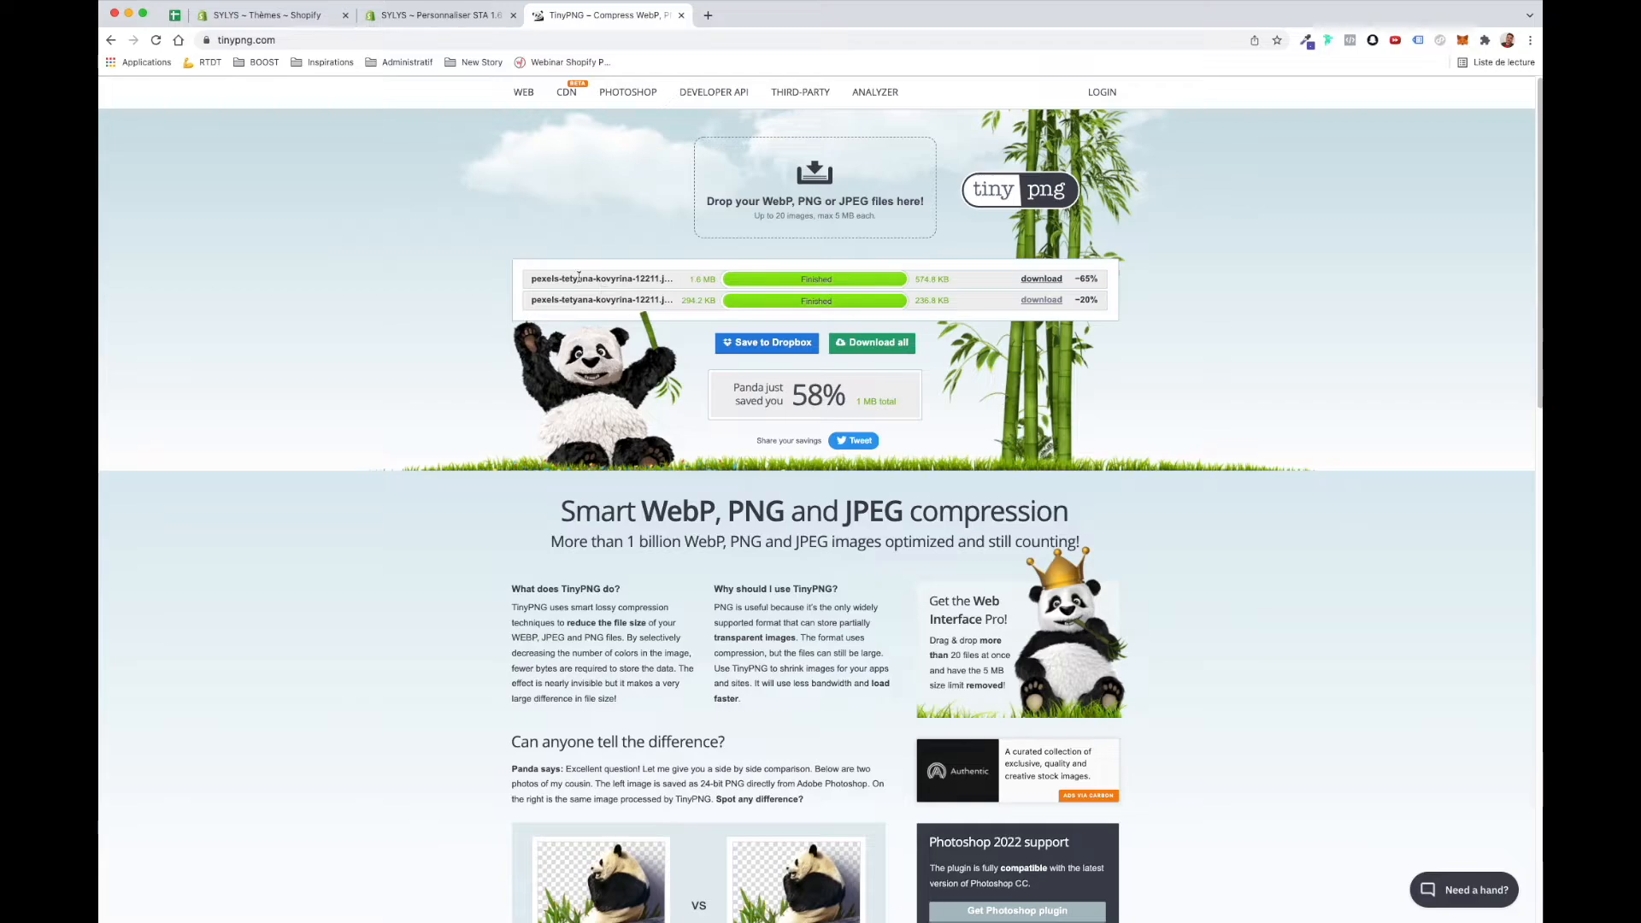